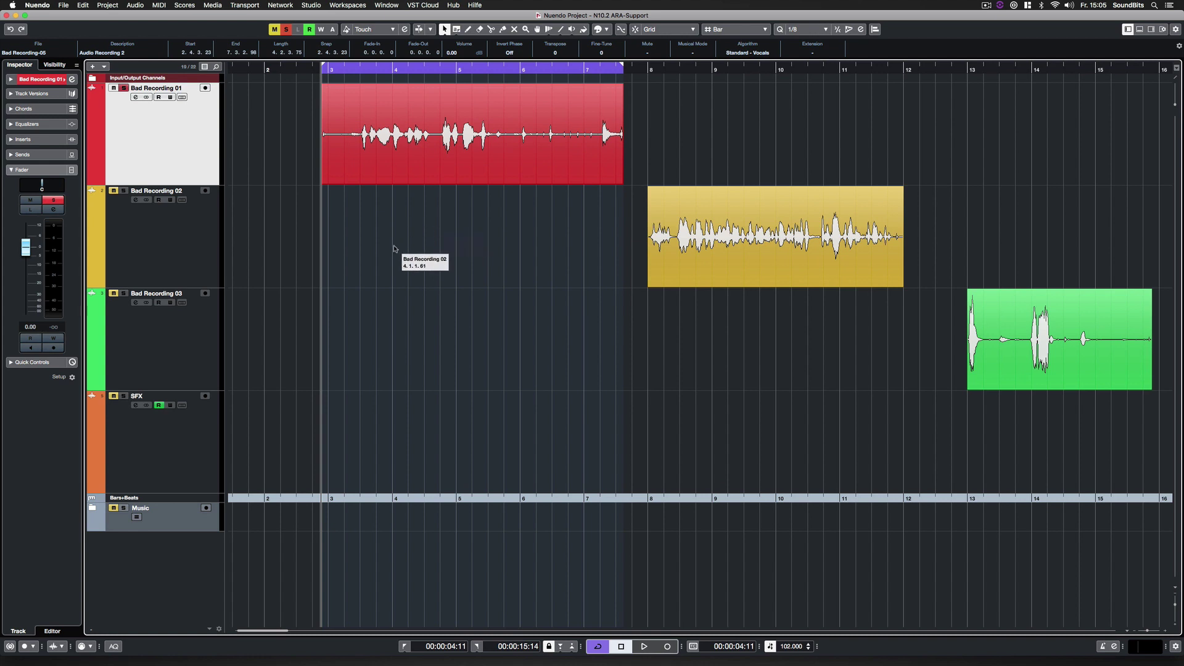
click(136, 5)
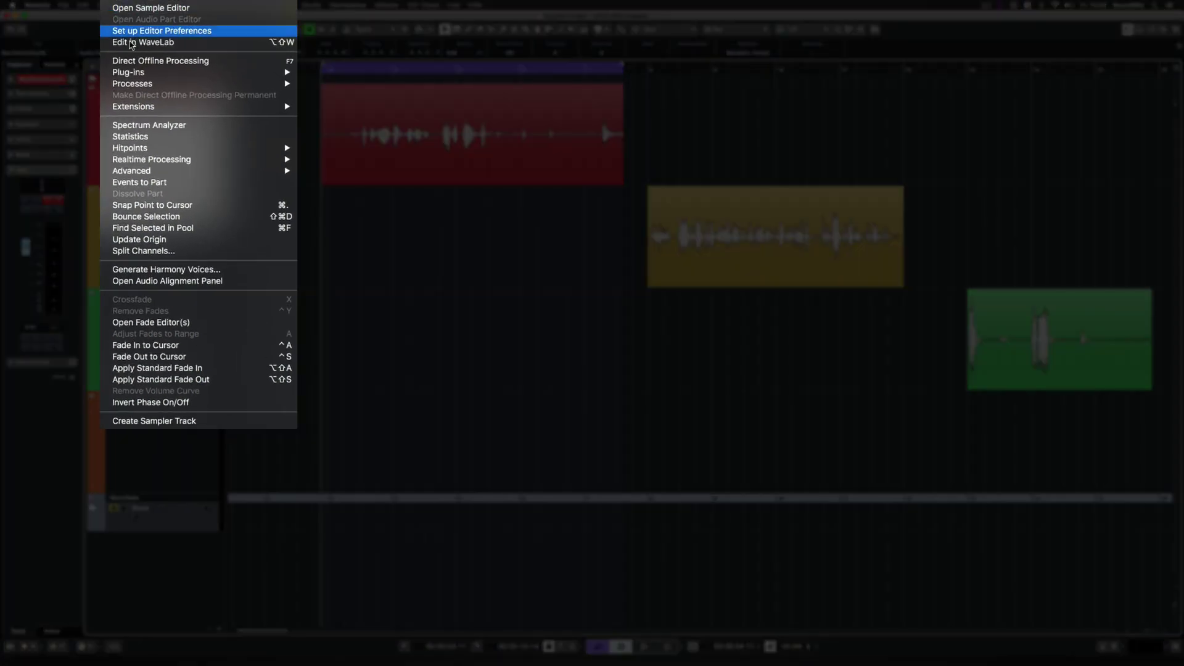
mouse_move(185, 93)
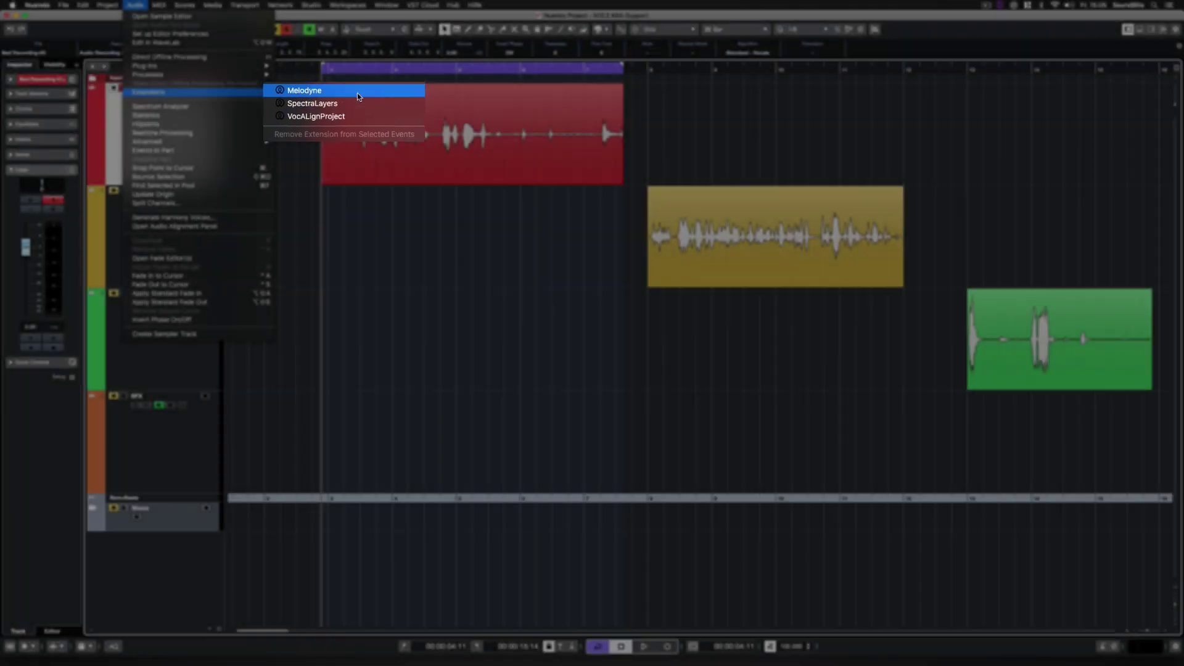
click(370, 180)
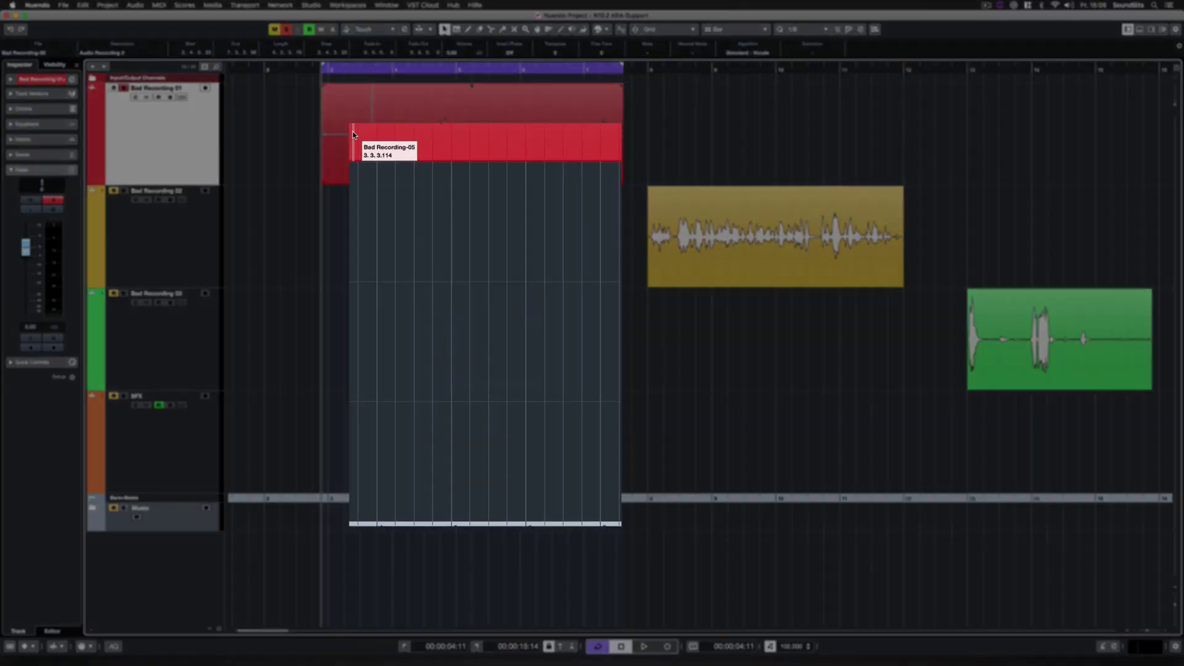
Apply the SpectraLayers extension to the red Bad Recording 01 vocal event.
right_click(352, 135)
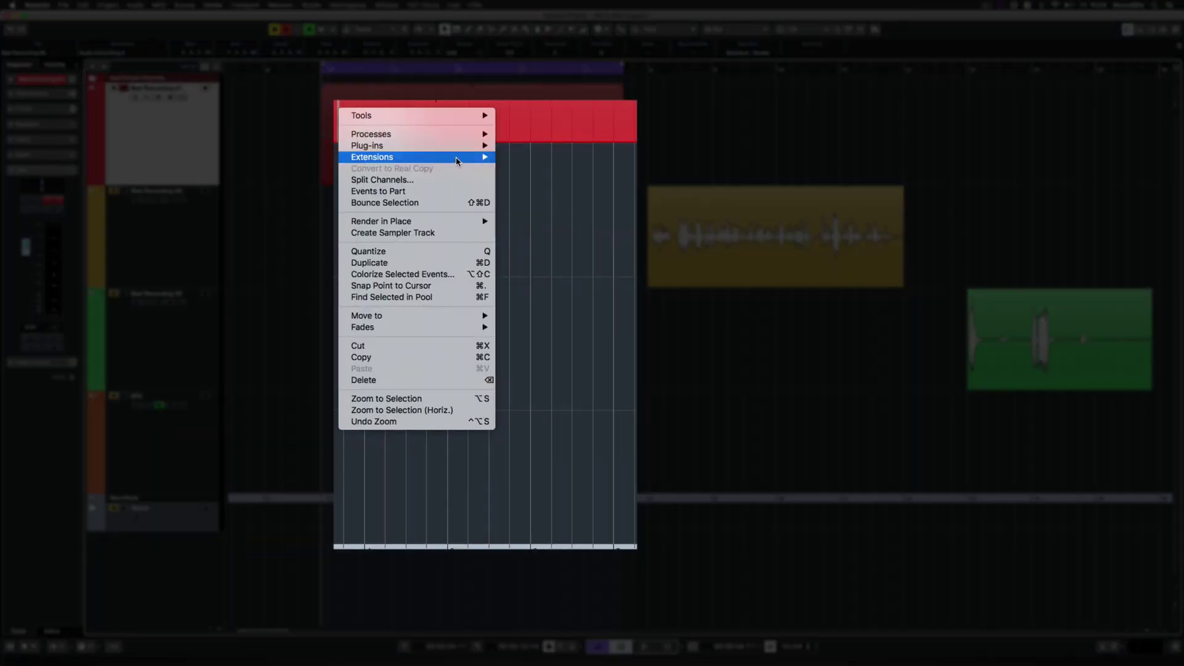
mouse_move(399, 195)
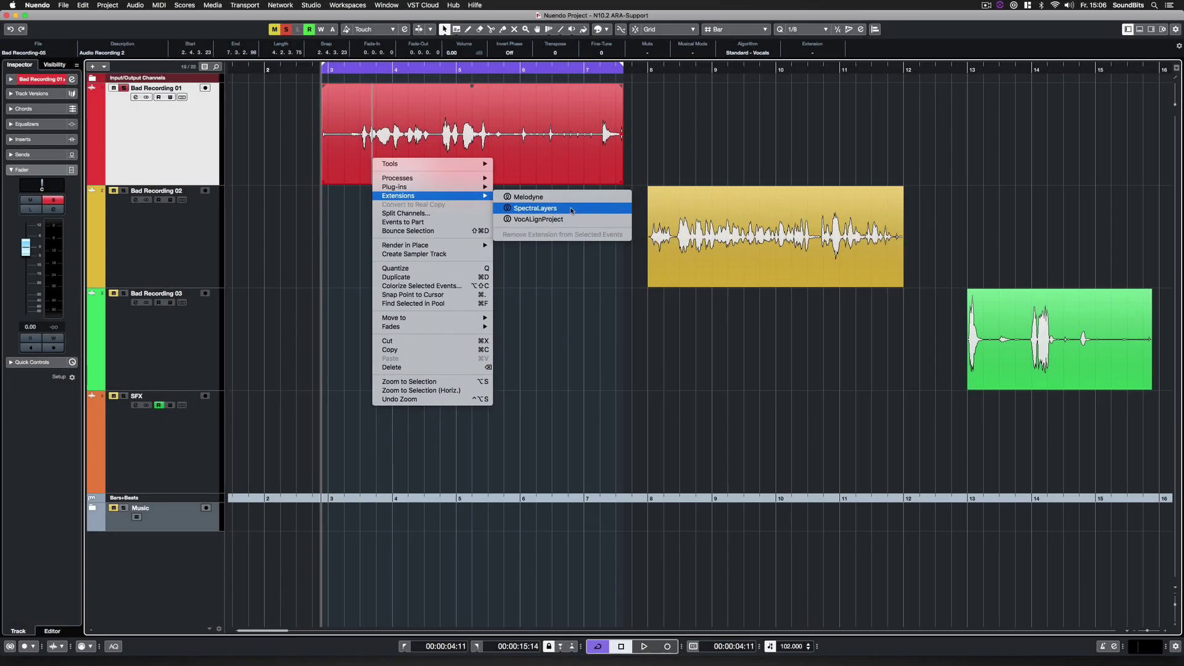
click(570, 209)
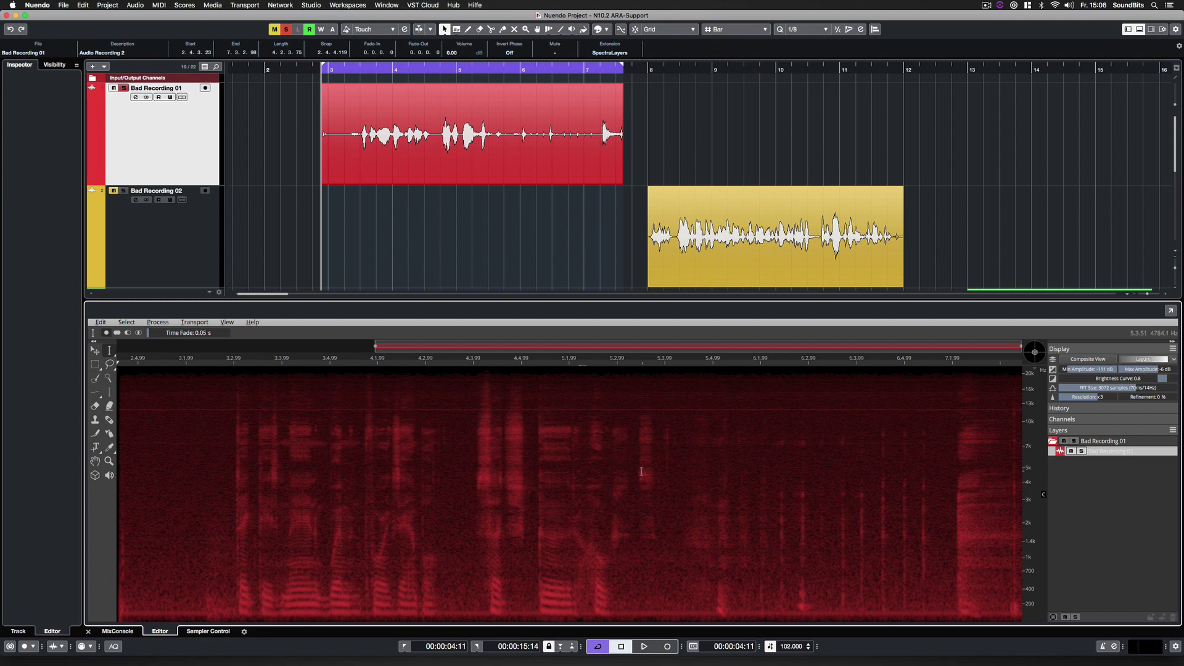
Enlarge the lower SpectraLayers editor zone by raising its divider.
drag(586, 300, 585, 262)
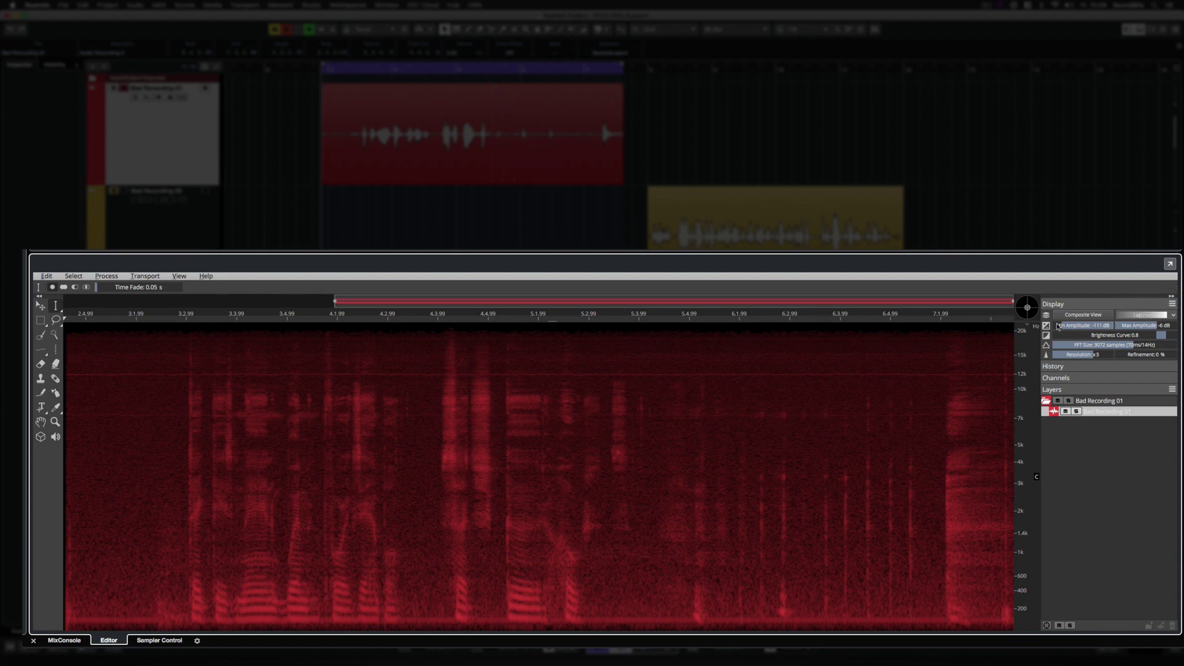
Switch the spectrogram display to the Magma purple-orange colour map.
click(1148, 315)
click(1076, 319)
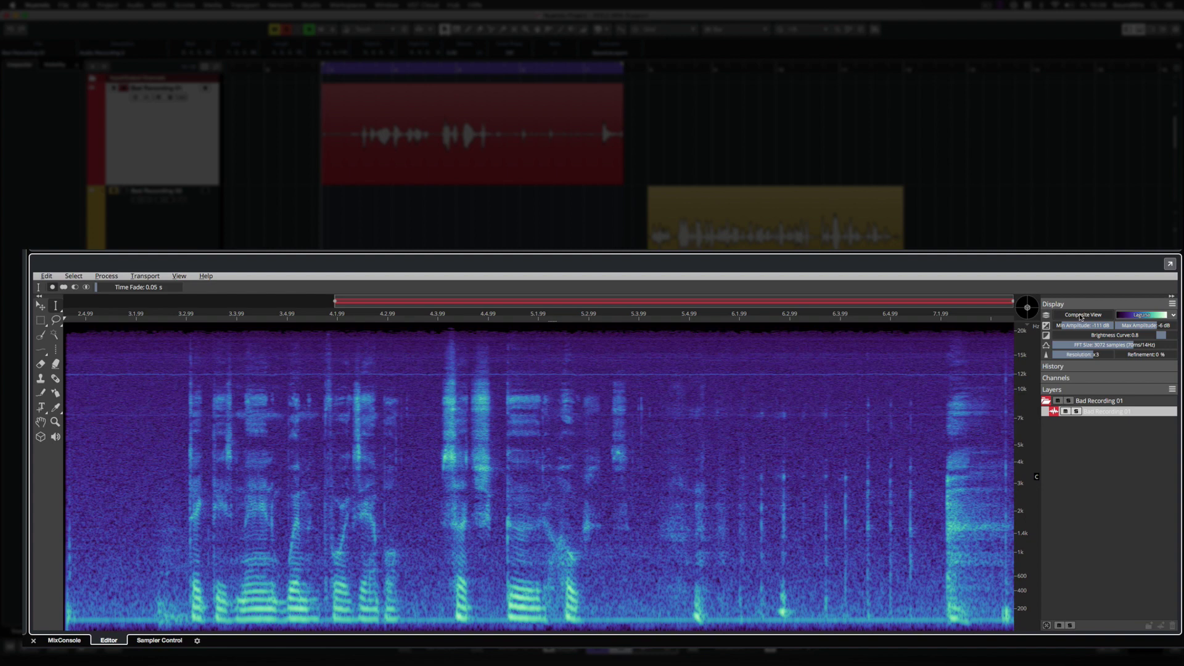
click(1136, 315)
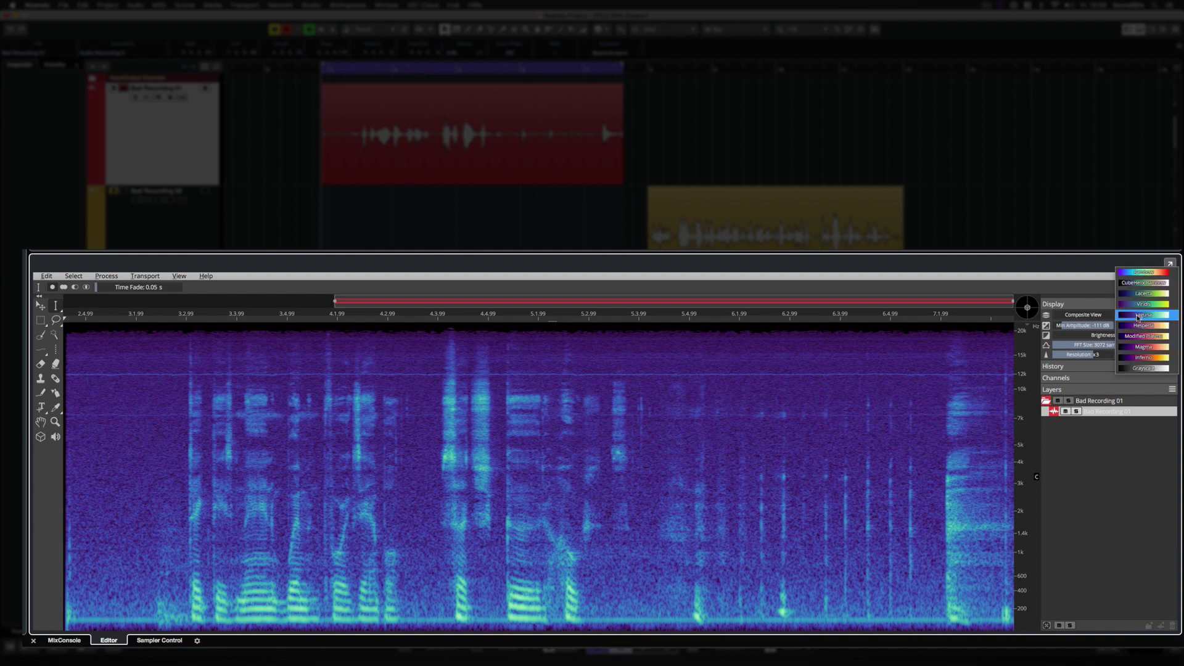
click(1142, 348)
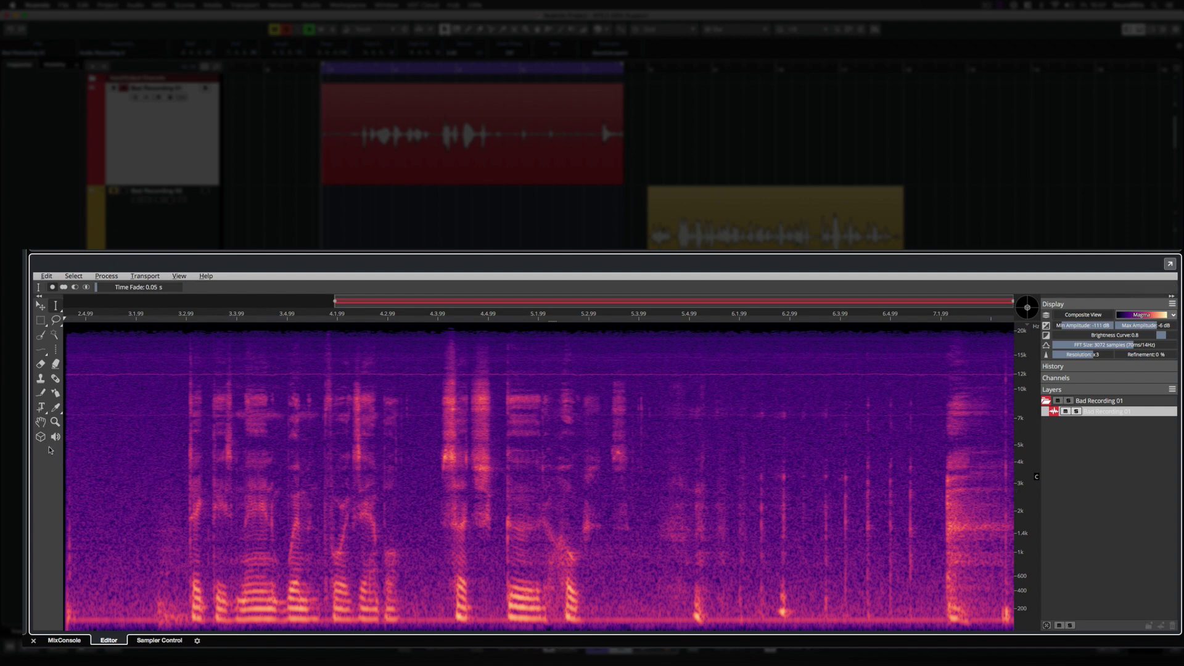
click(40, 438)
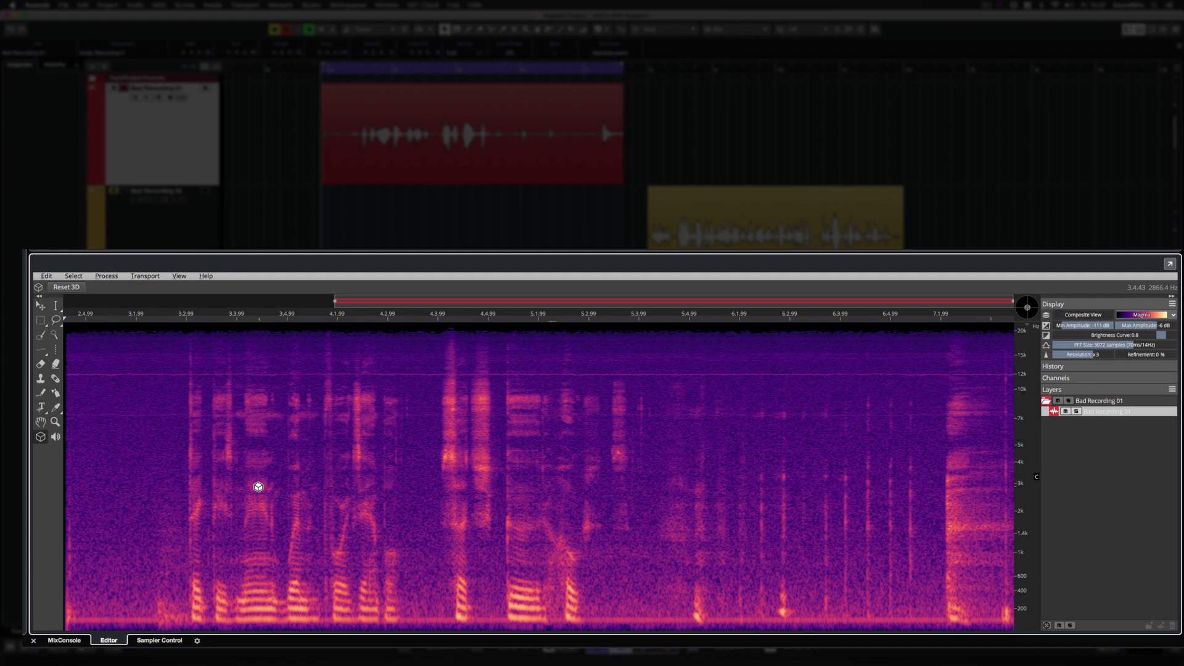
drag(258, 487, 308, 433)
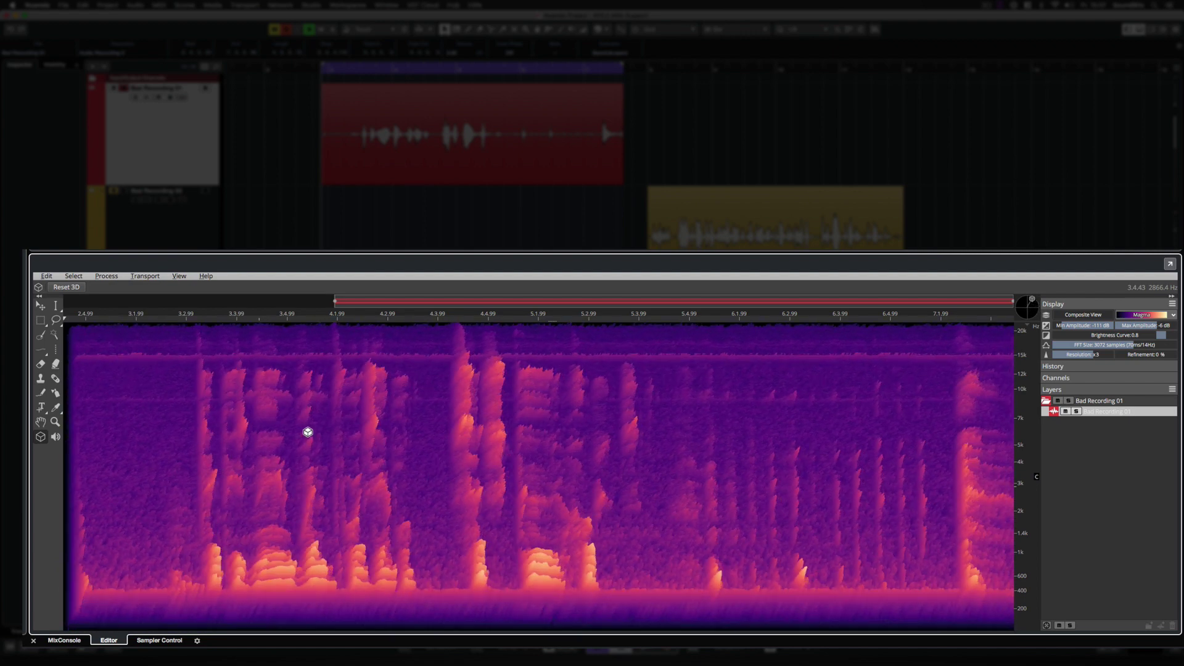
mouse_move(308, 432)
mouse_down()
mouse_move(272, 501)
mouse_move(409, 485)
mouse_up()
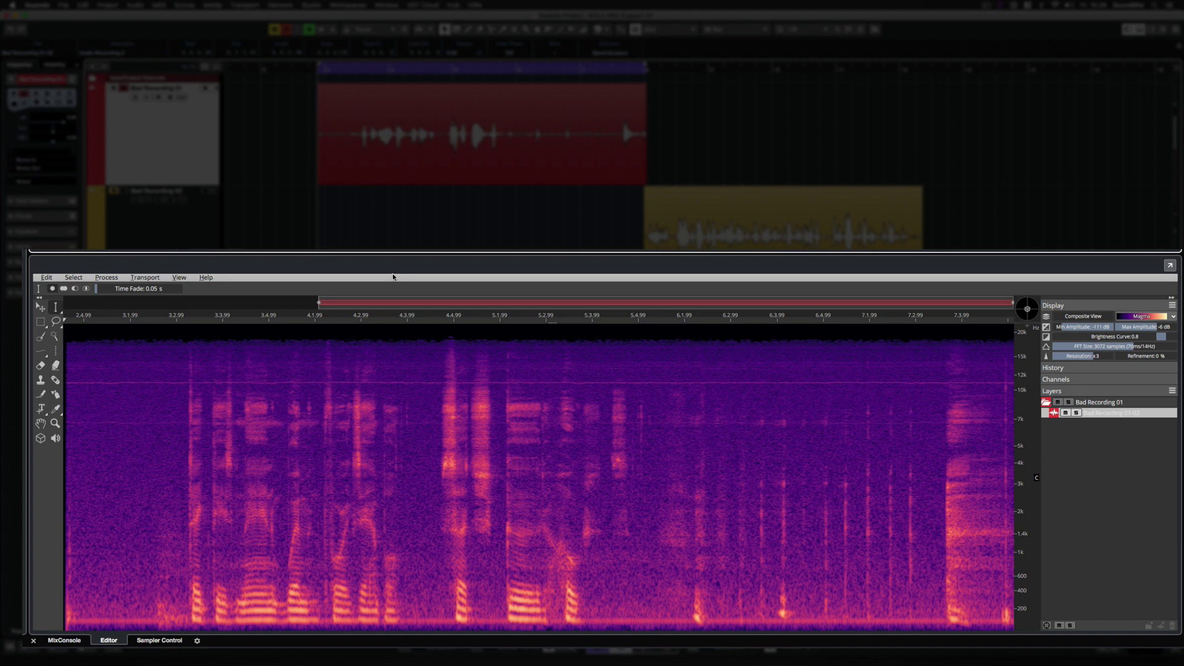
key(space)
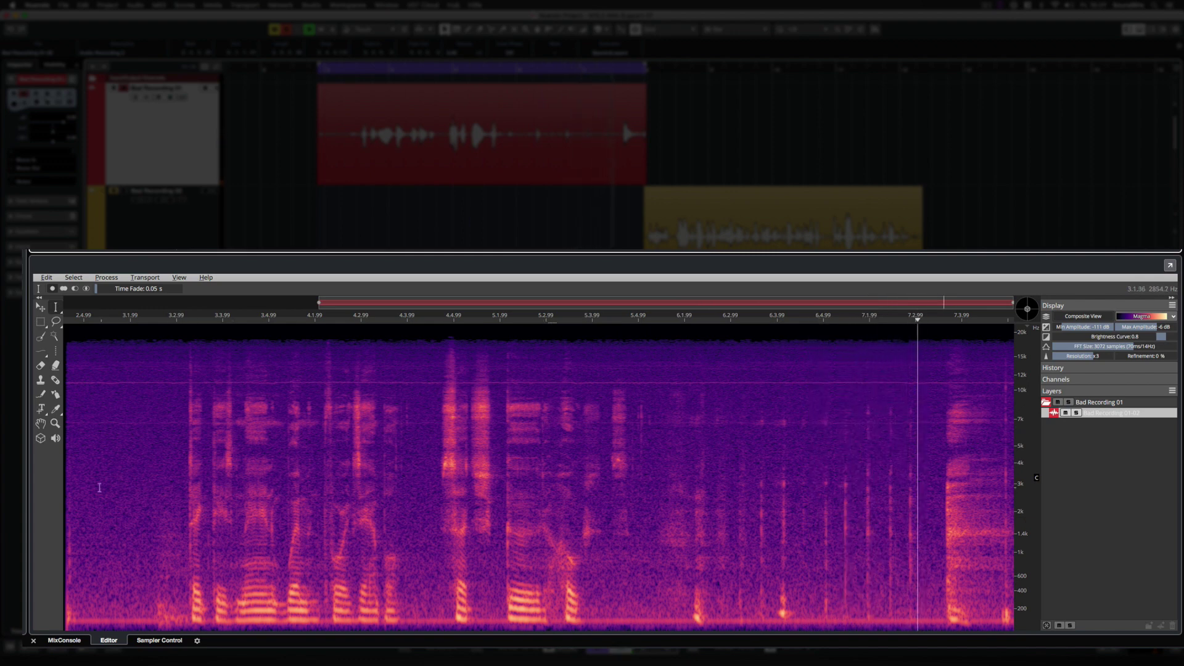
drag(80, 479, 148, 483)
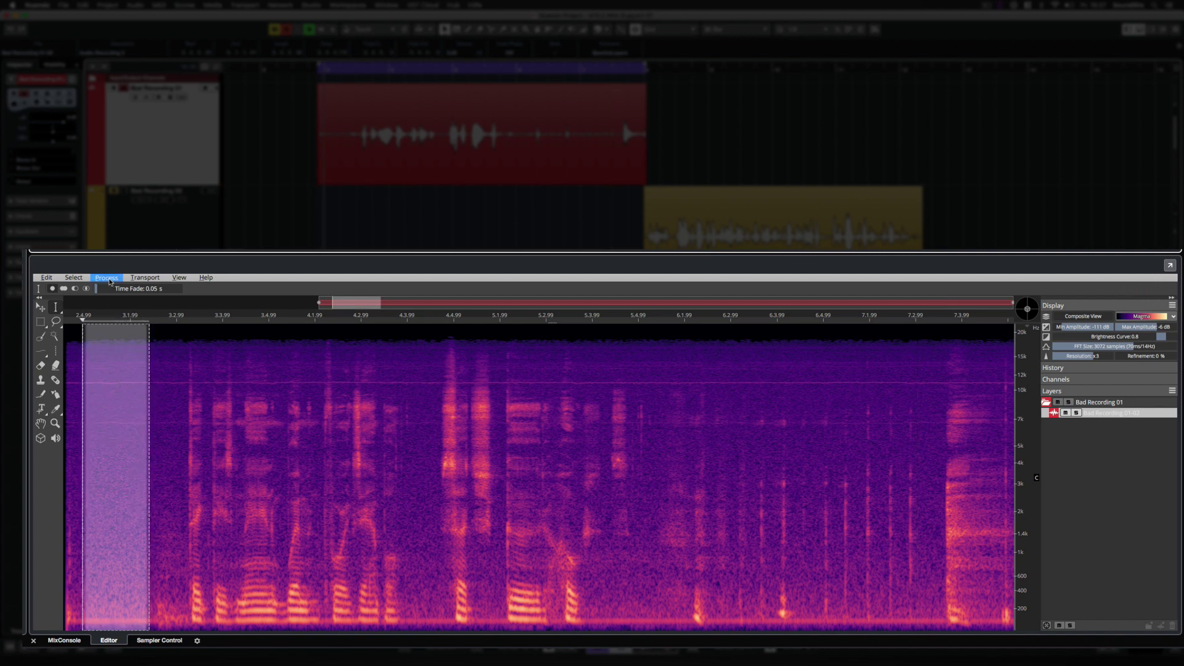
click(106, 278)
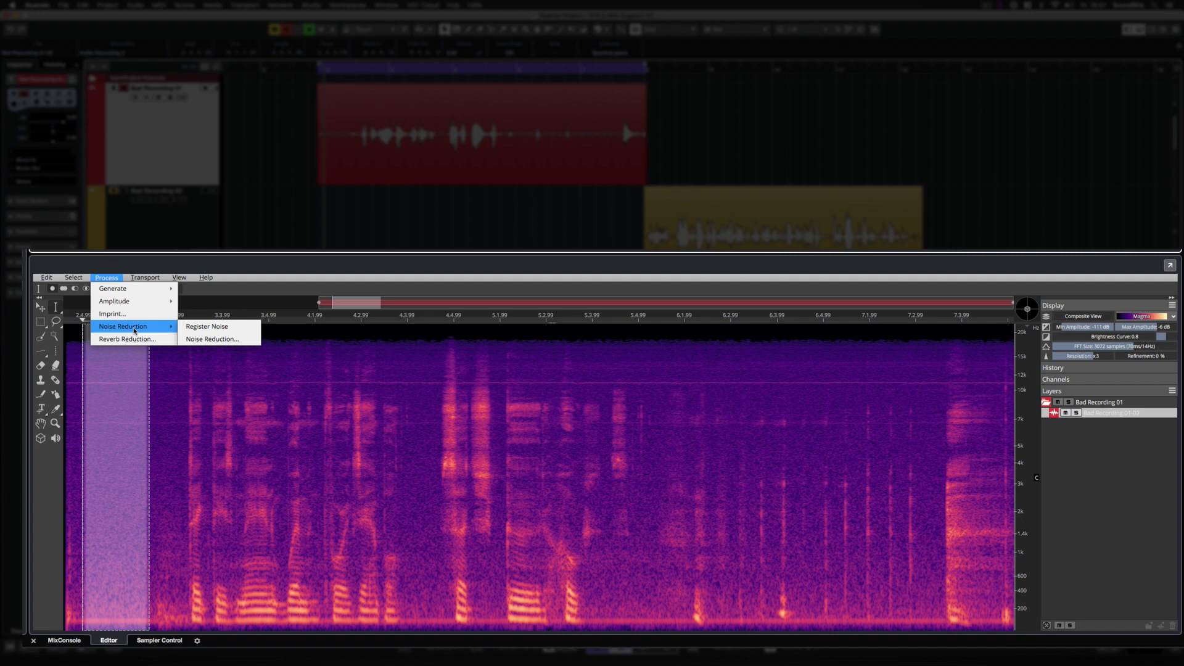
click(213, 326)
click(148, 412)
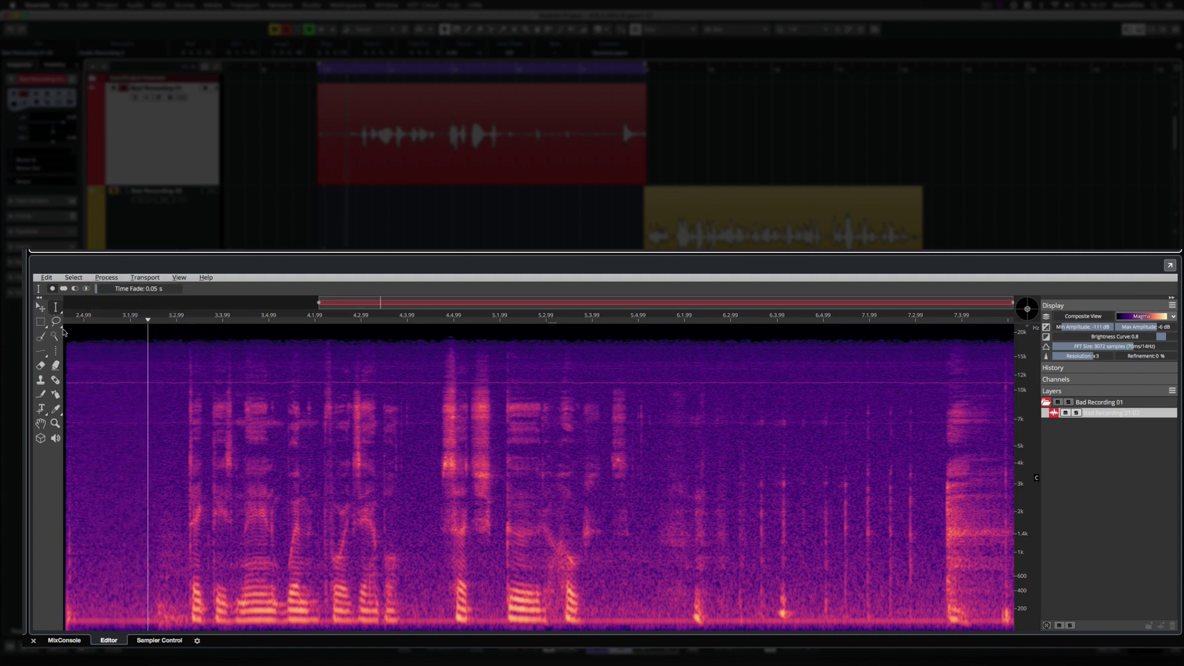
Apply Noise Reduction with a lowered reduction ratio across almost the whole recording.
mouse_move(90, 413)
mouse_down()
mouse_move(934, 469)
mouse_move(920, 469)
mouse_up()
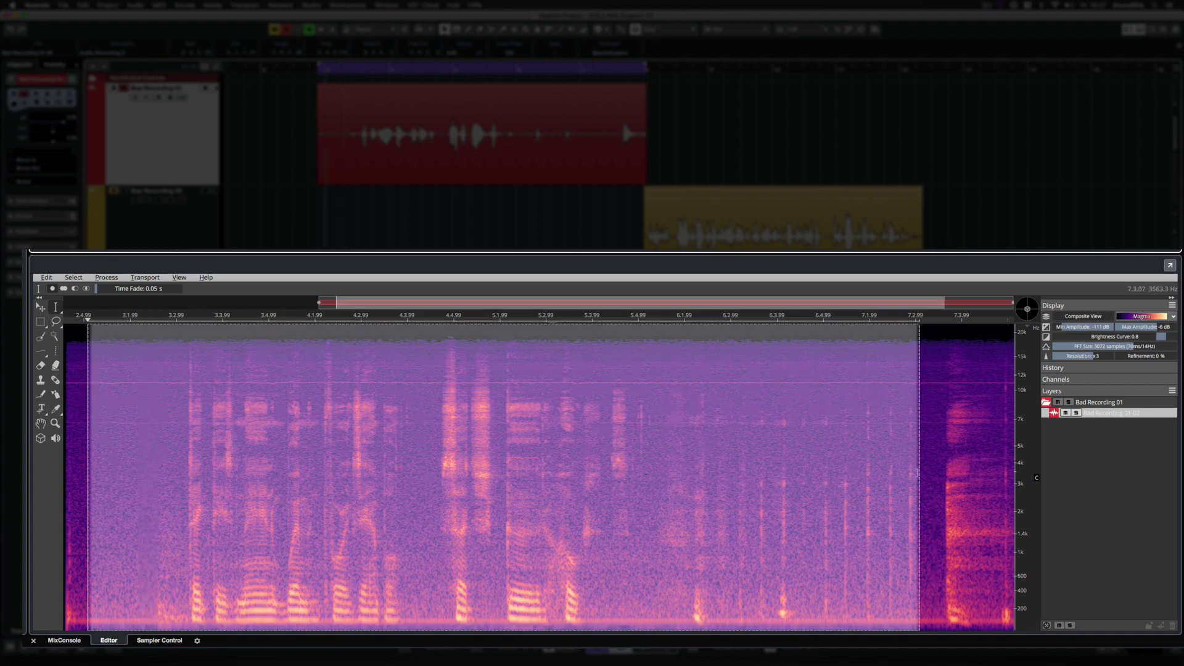
click(102, 279)
mouse_move(123, 326)
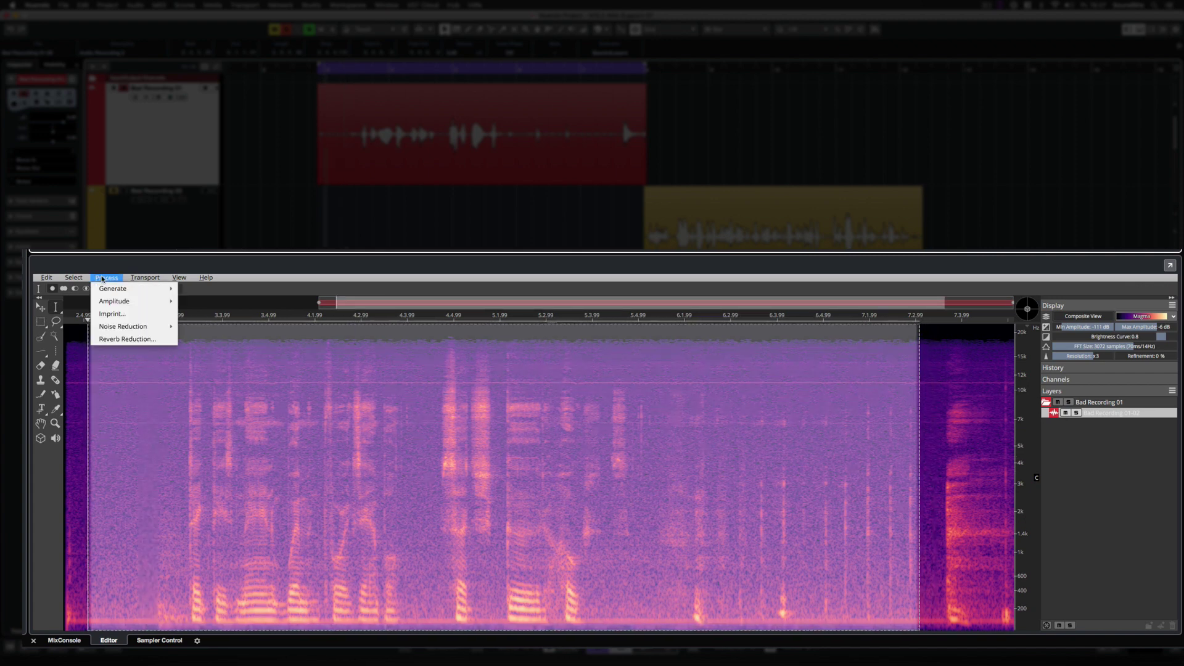
click(208, 338)
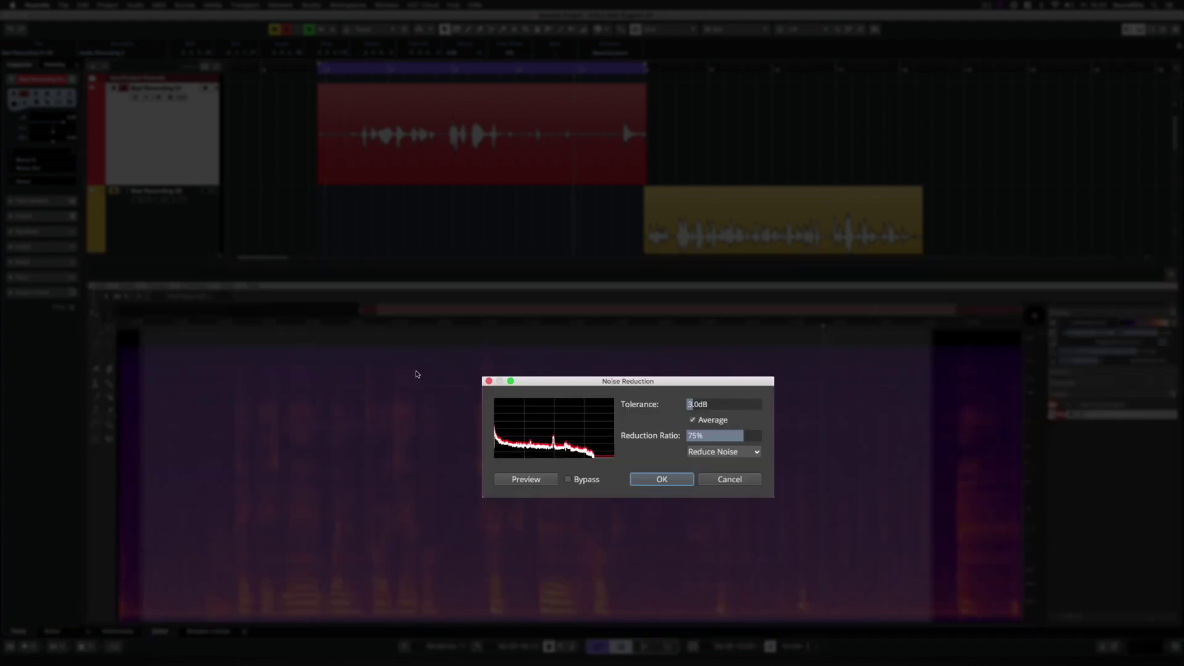
drag(742, 440, 732, 451)
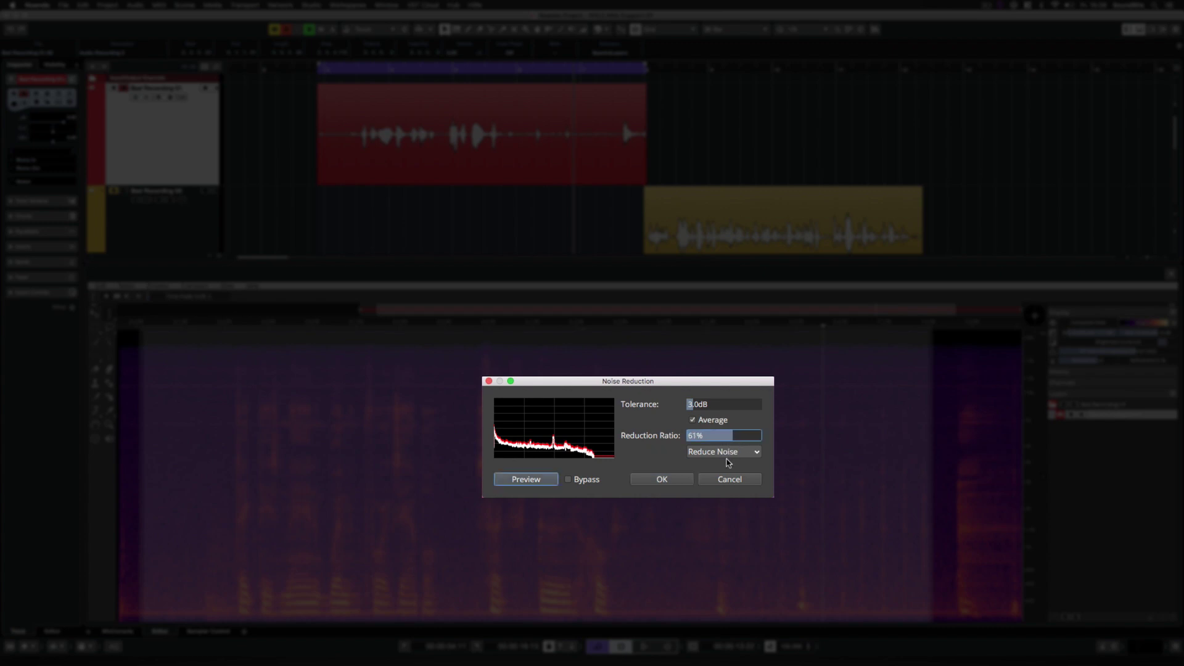
click(660, 480)
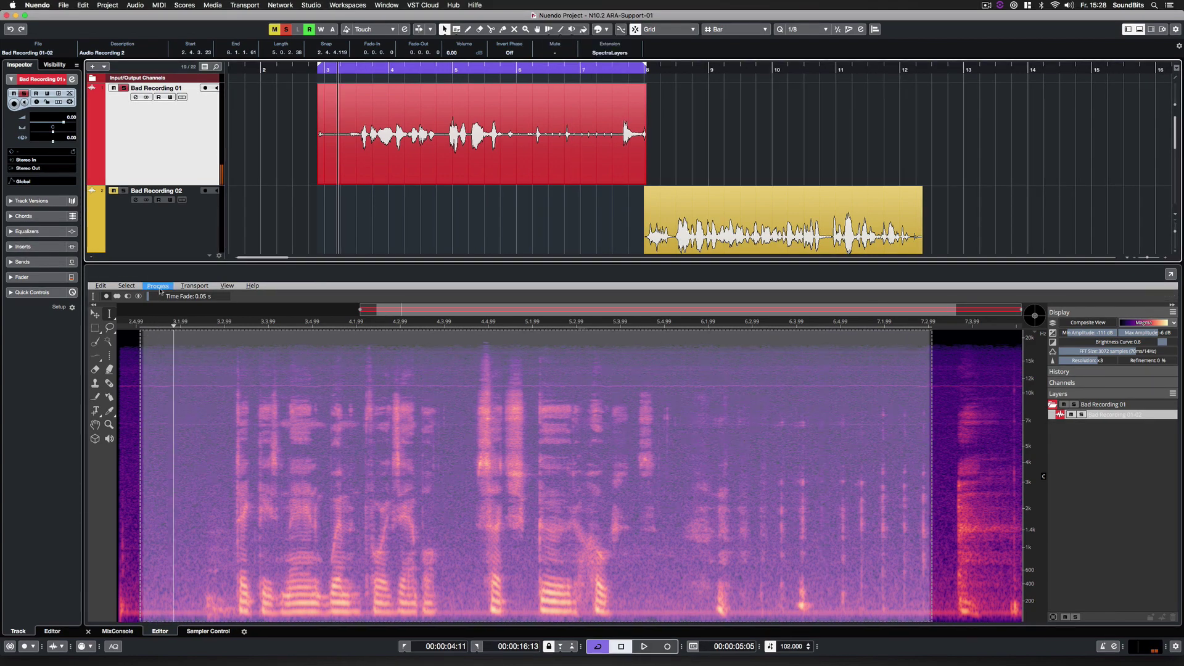
Run a further processing pass on the recording and play back the cleaned result.
click(157, 285)
mouse_move(189, 332)
click(259, 344)
click(654, 470)
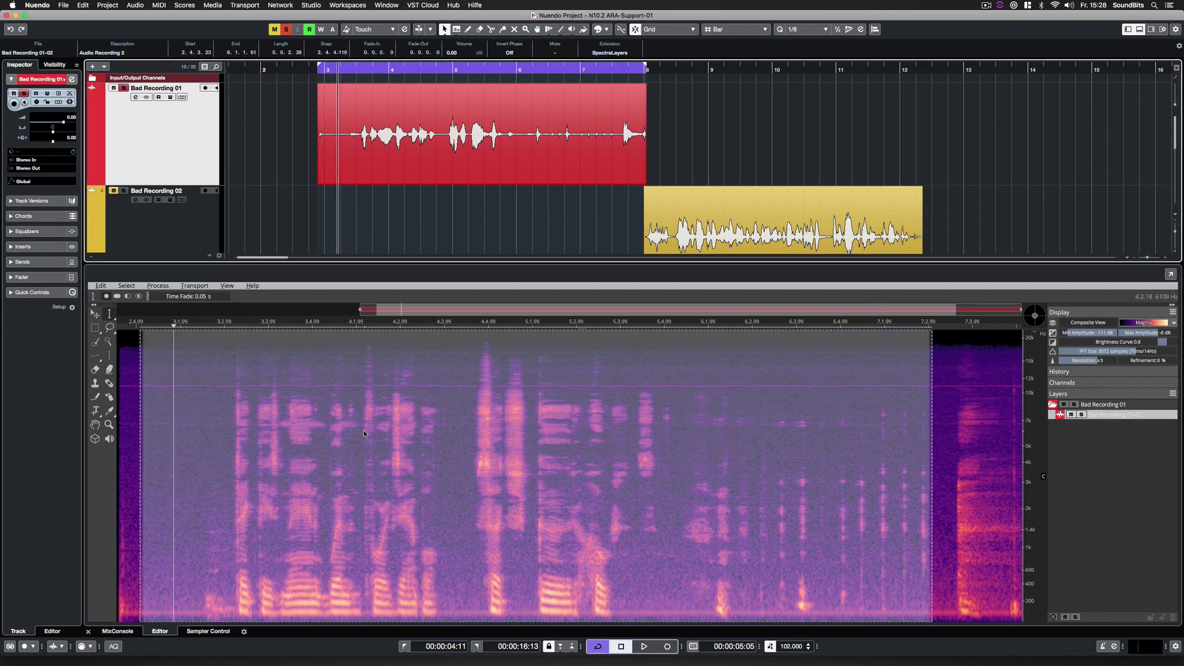
click(645, 646)
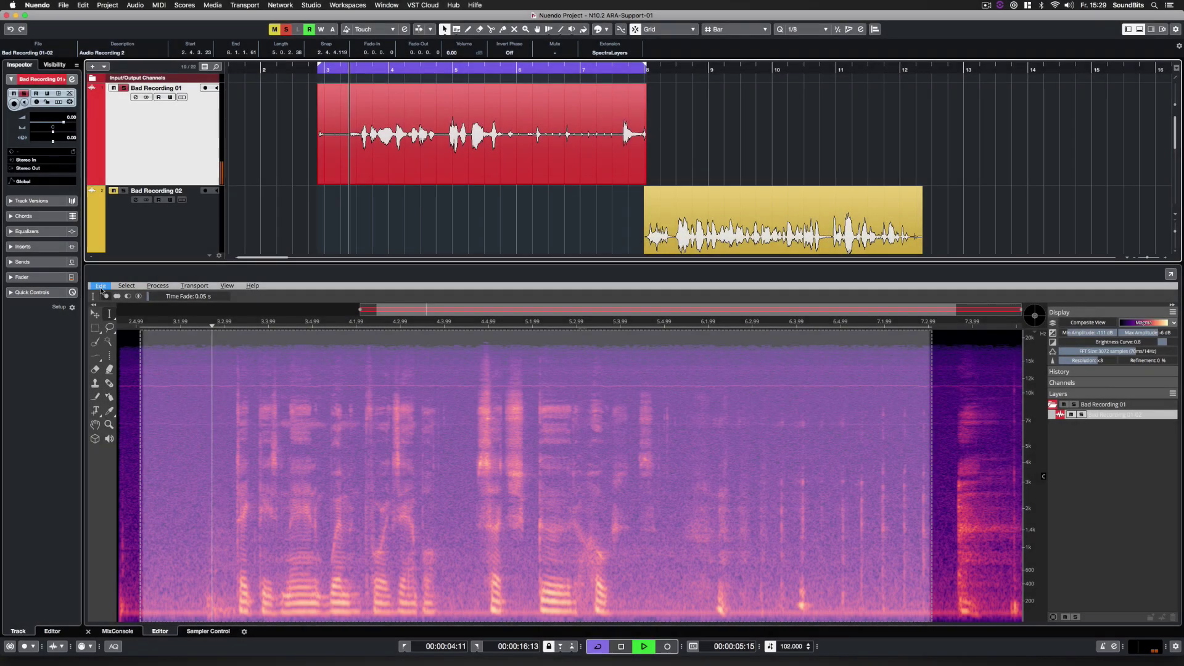
Undo and redo the spectral repair to compare before and after.
click(100, 285)
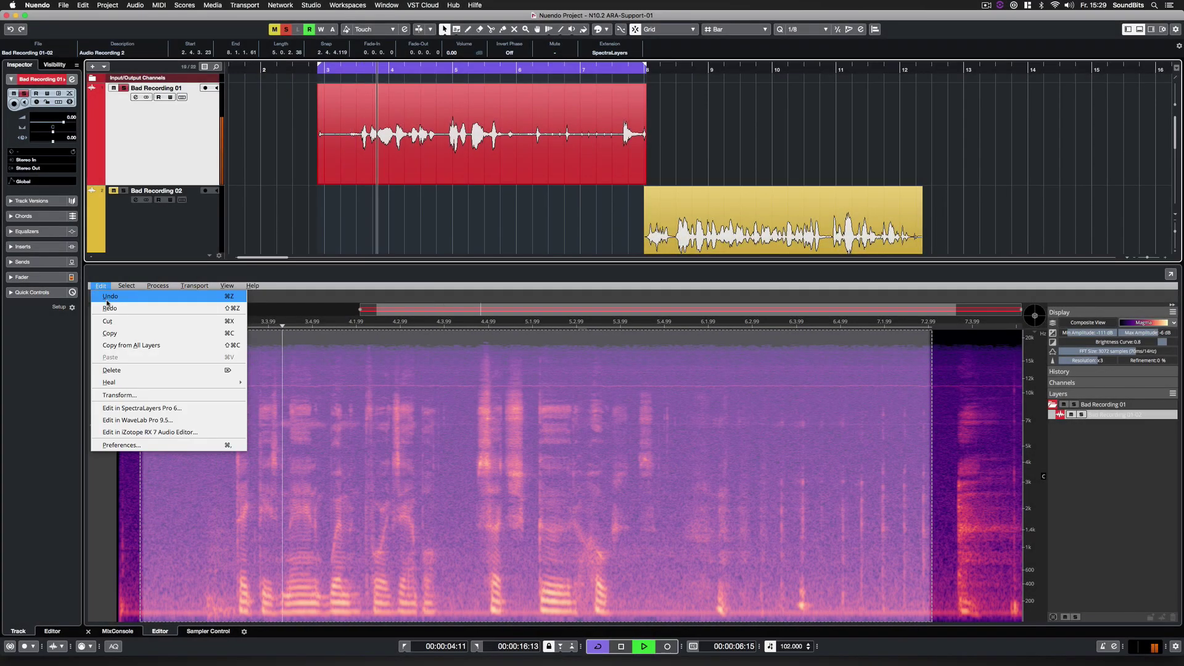
click(111, 296)
click(111, 305)
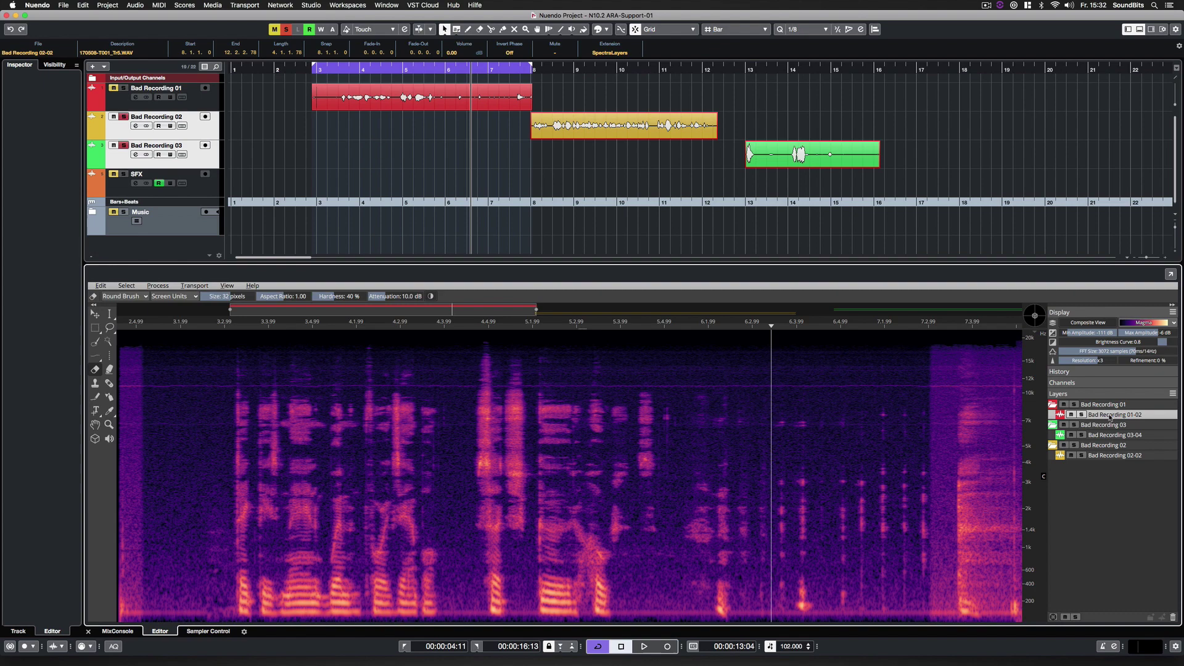
Solo and unsolo Bad Recording 01-02, select the 02-02 layer and zoom out over all events.
click(1116, 436)
click(1114, 455)
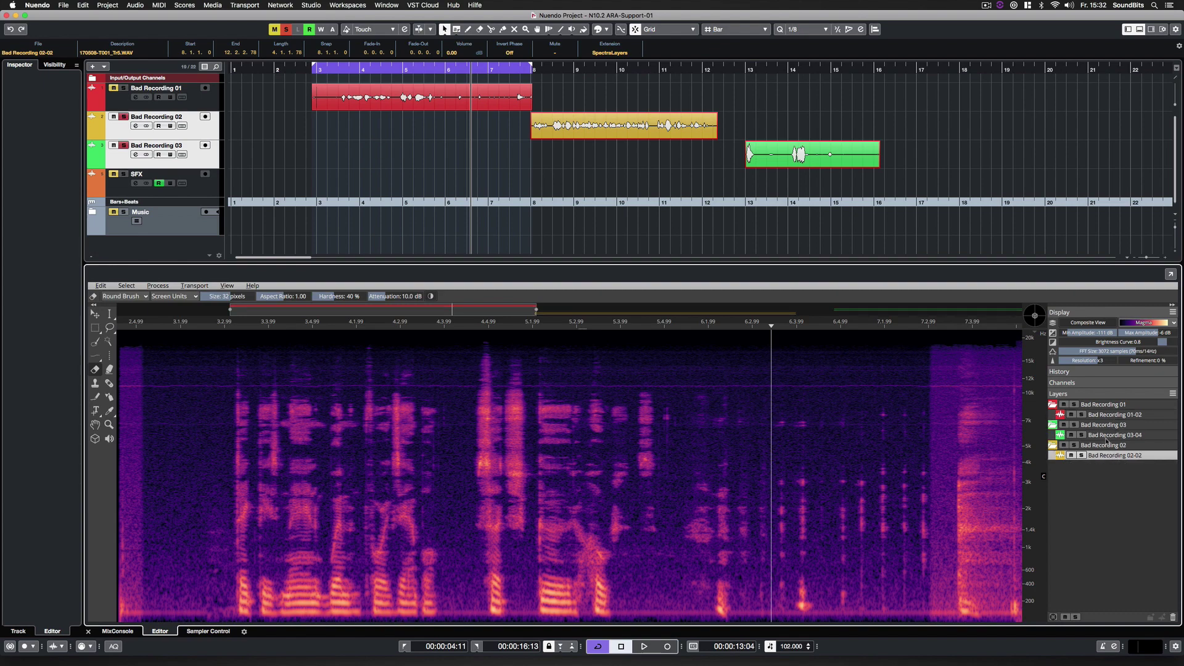
click(1083, 417)
click(1083, 415)
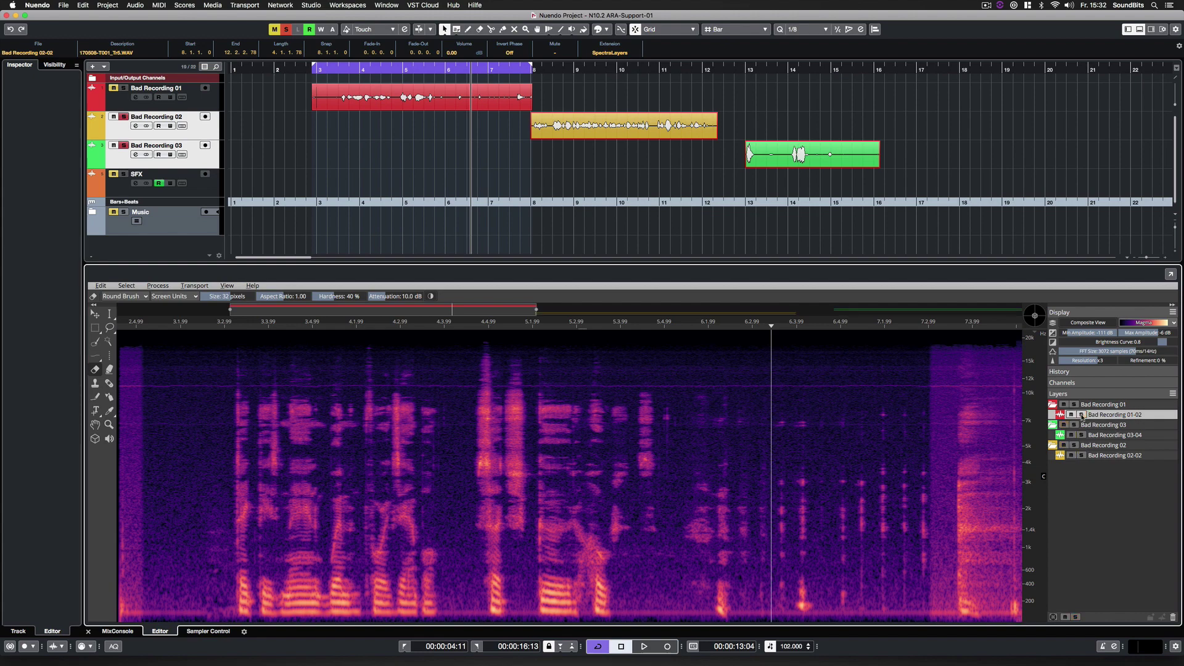
click(1114, 456)
drag(535, 307, 821, 308)
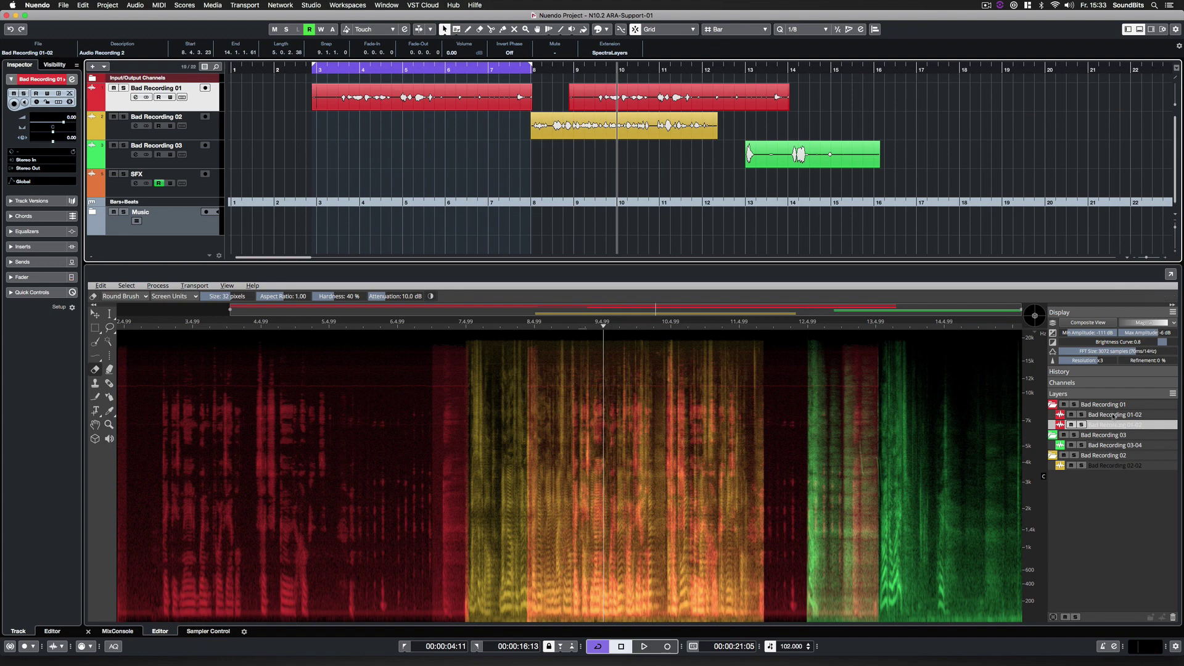
Solo each recording layer in turn, then delete the duplicate red event.
click(1082, 425)
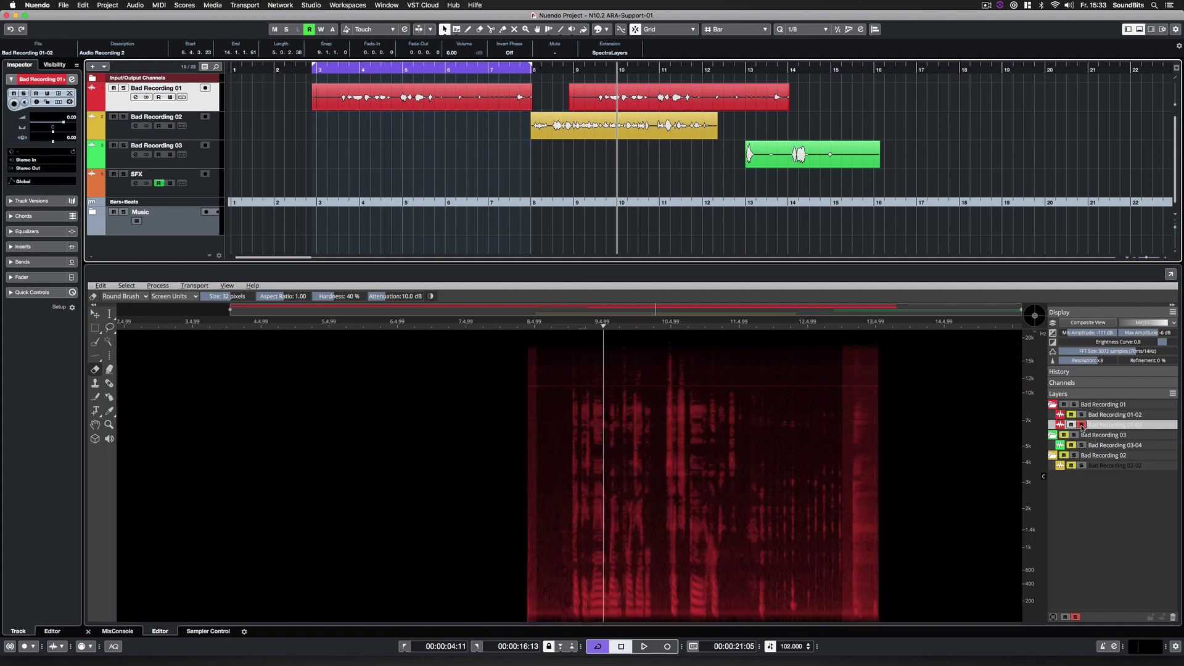
click(1080, 415)
click(1082, 445)
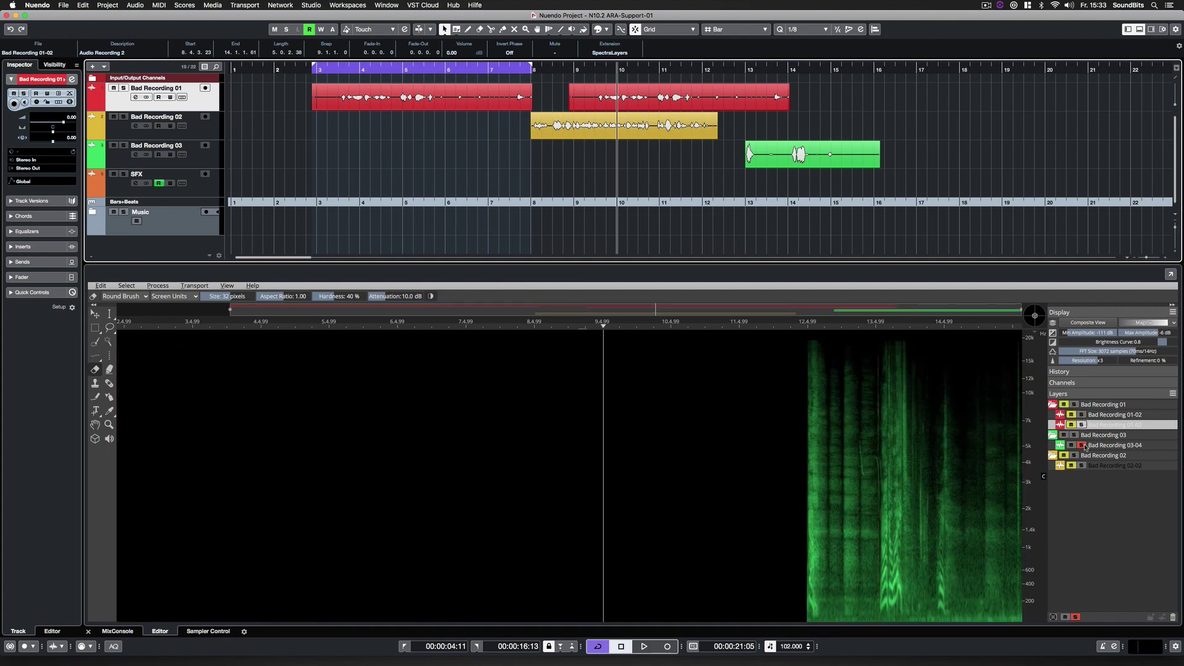
click(1082, 466)
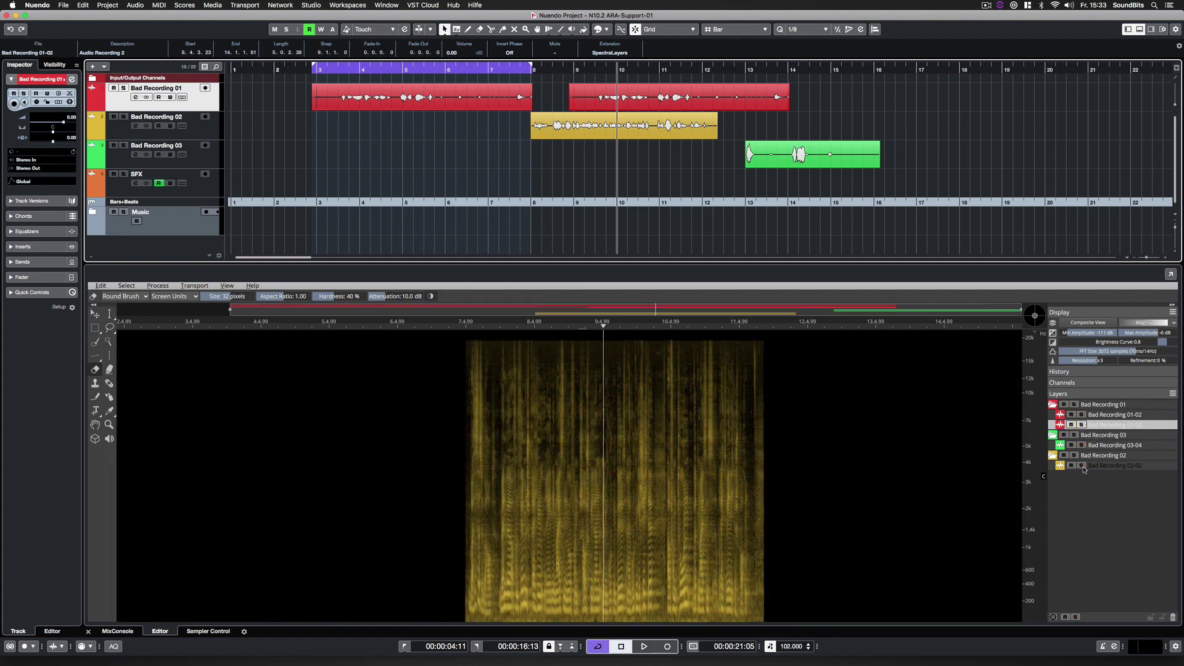
click(1082, 466)
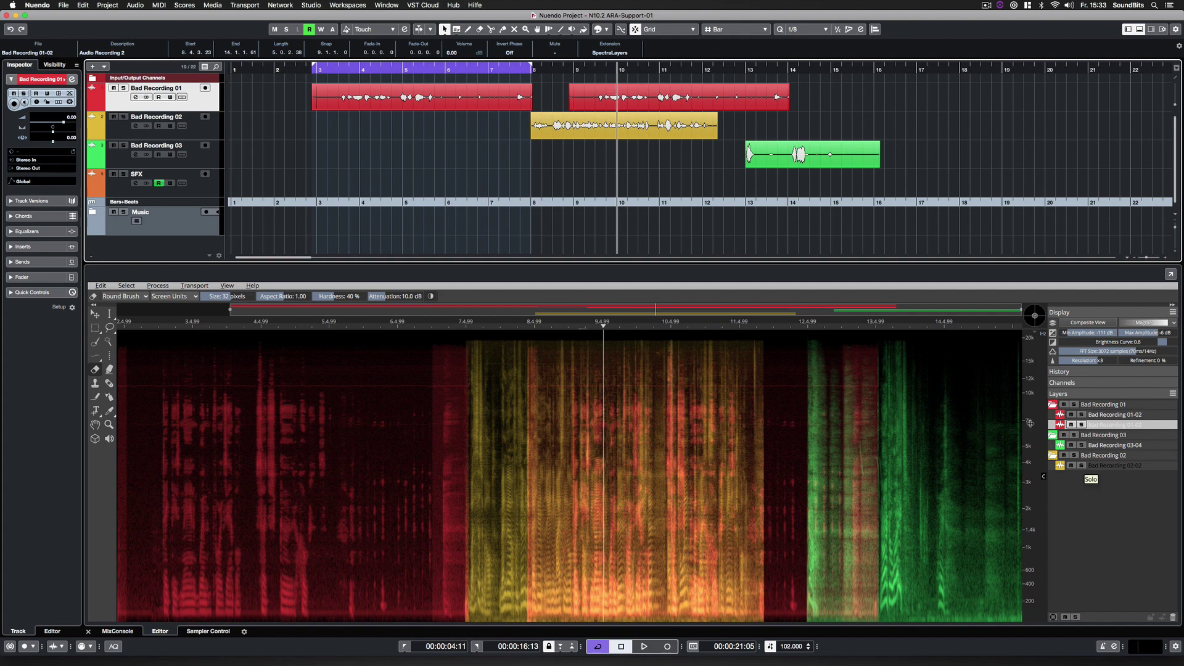
key(Delete)
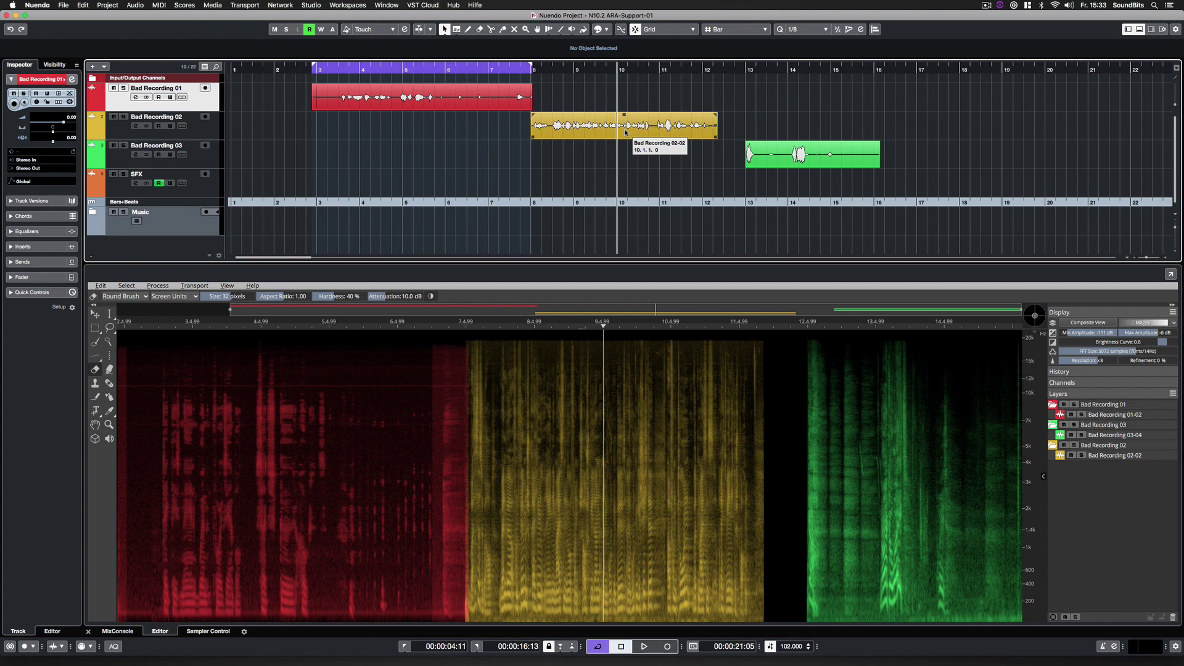
Select the green Bad Recording 03-04 event alone in normal colours and zoom to fit it.
drag(626, 131, 591, 131)
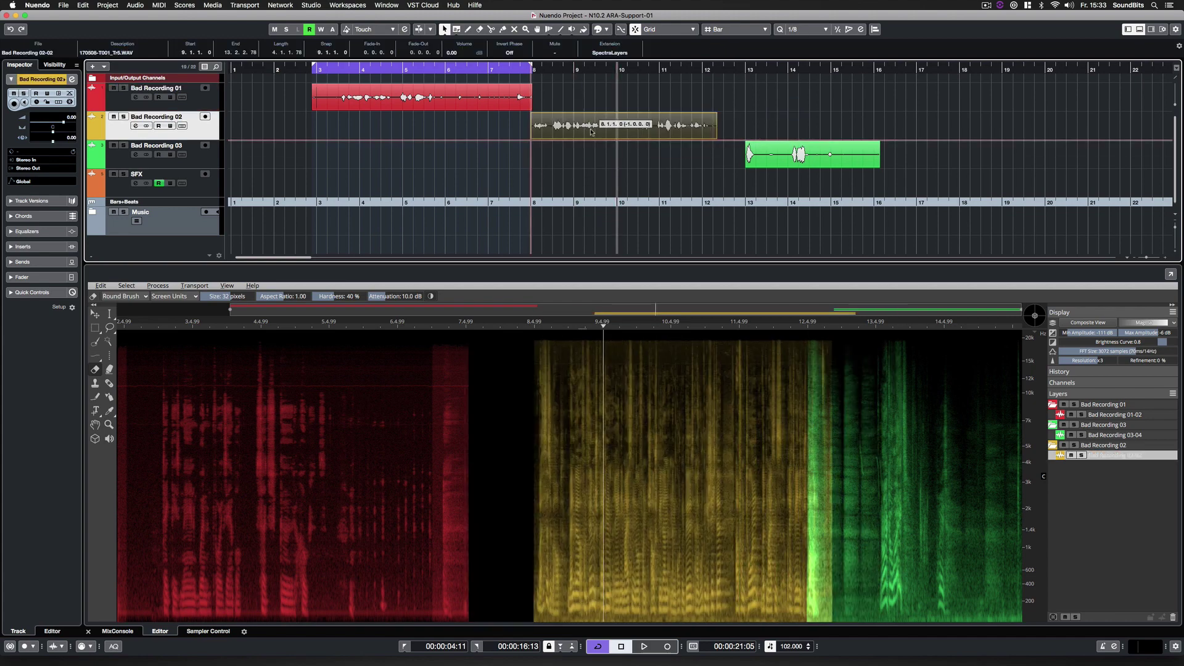
drag(592, 132, 602, 160)
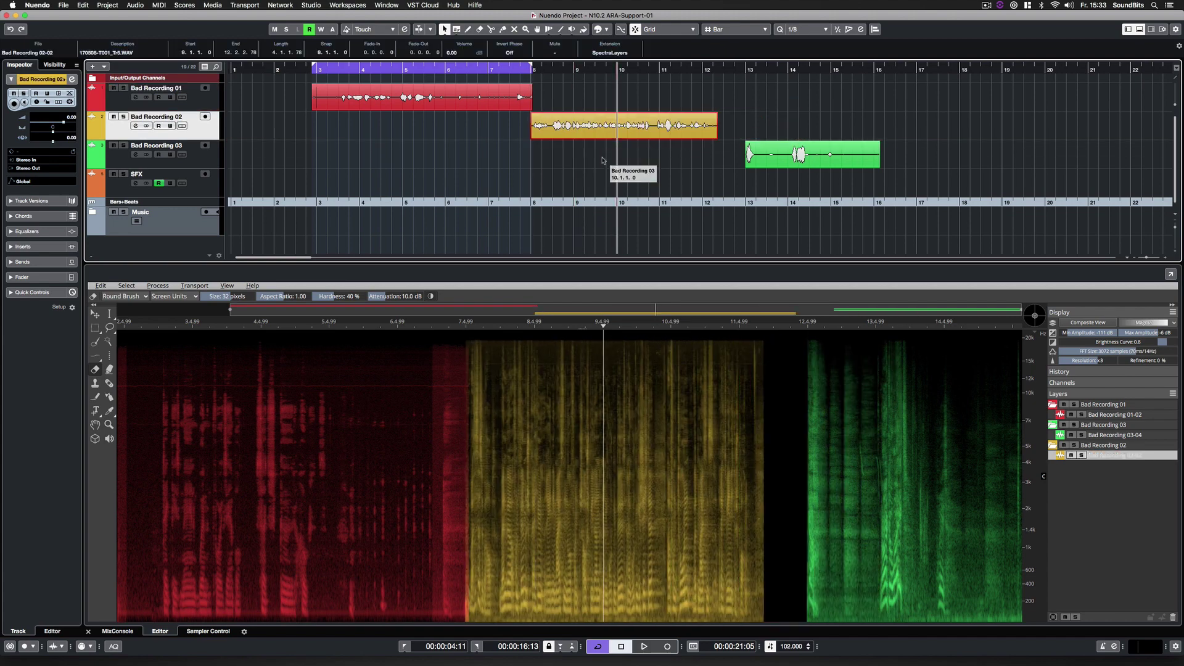
click(766, 159)
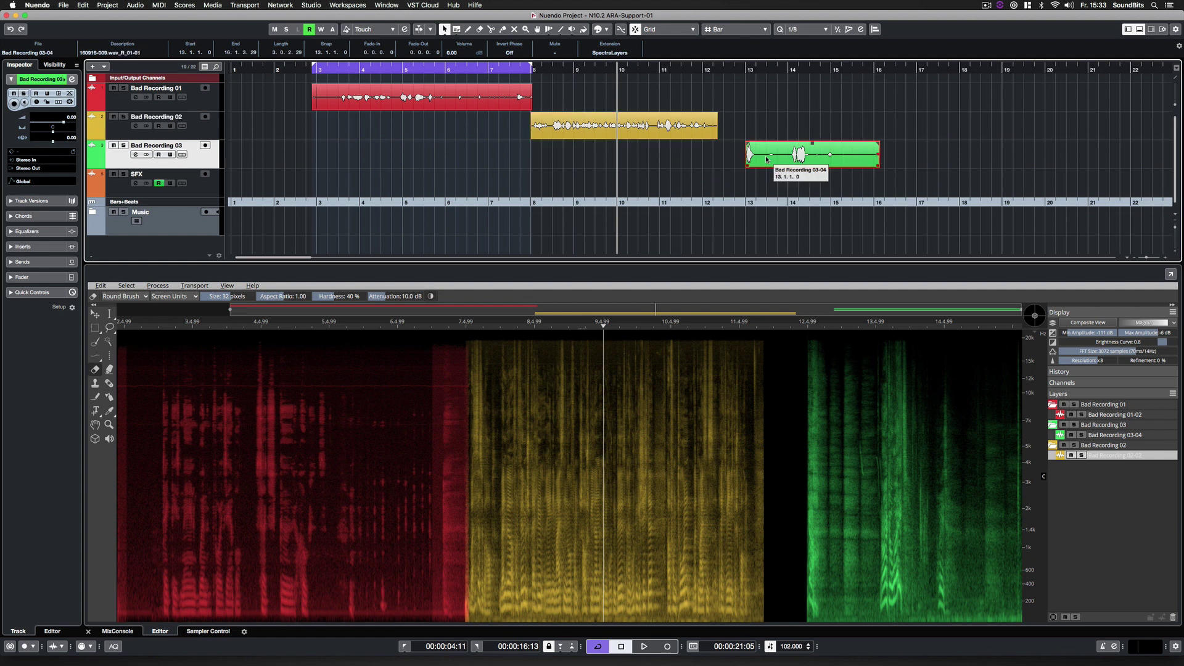
click(951, 322)
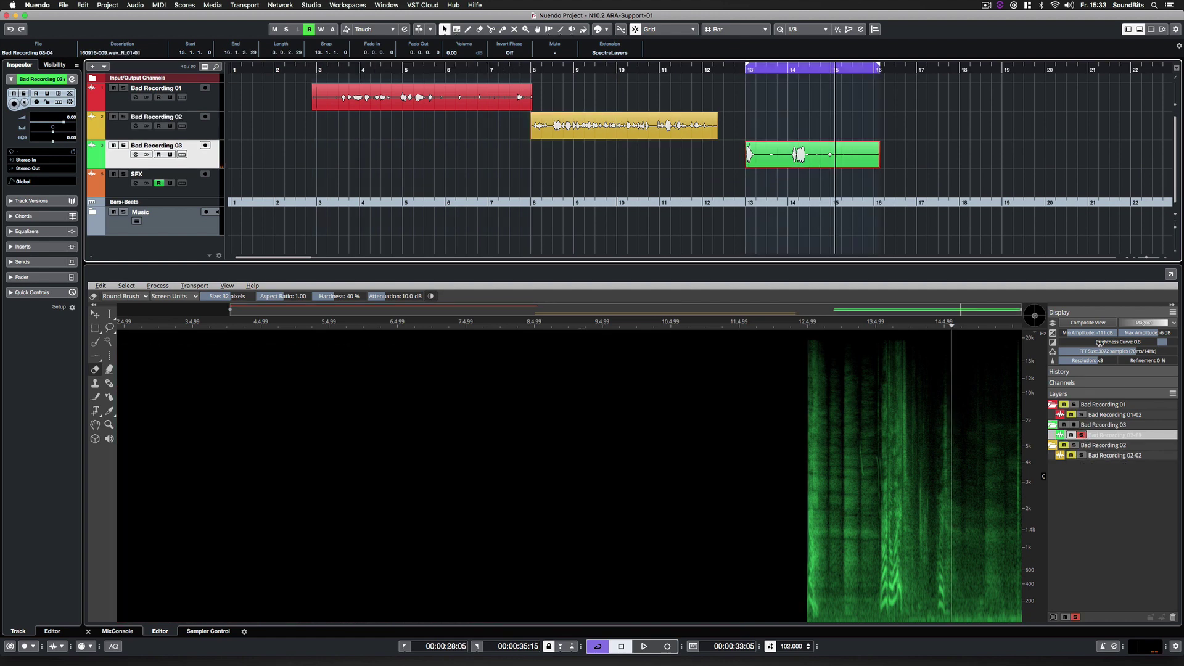
click(1099, 326)
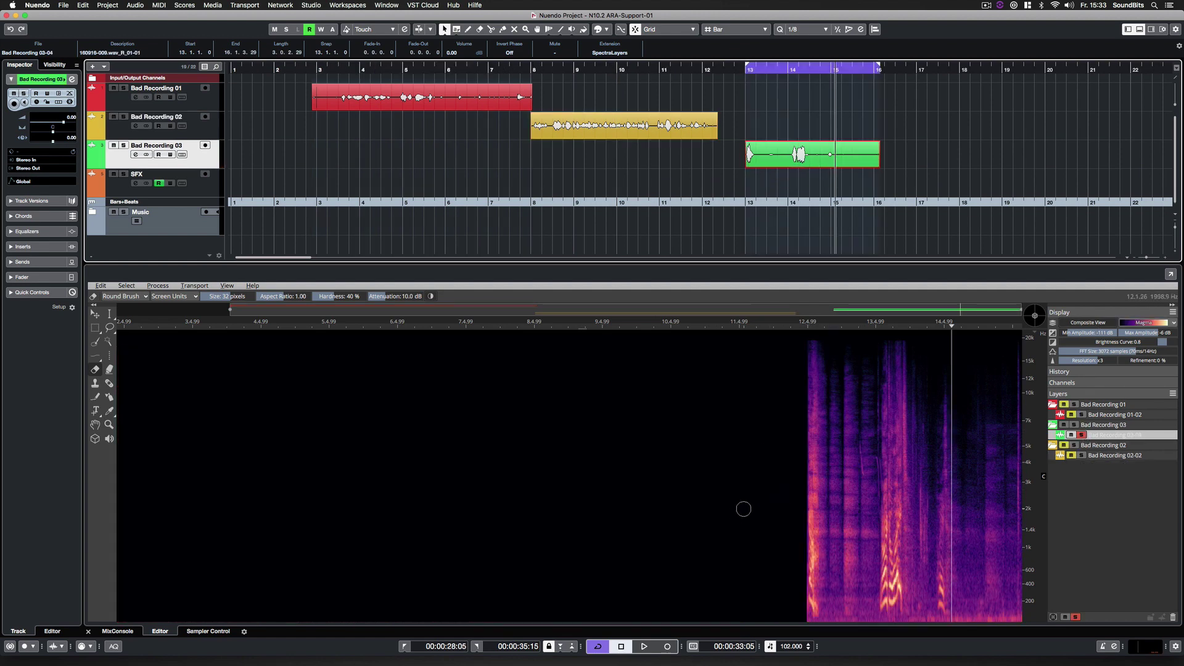
key(f)
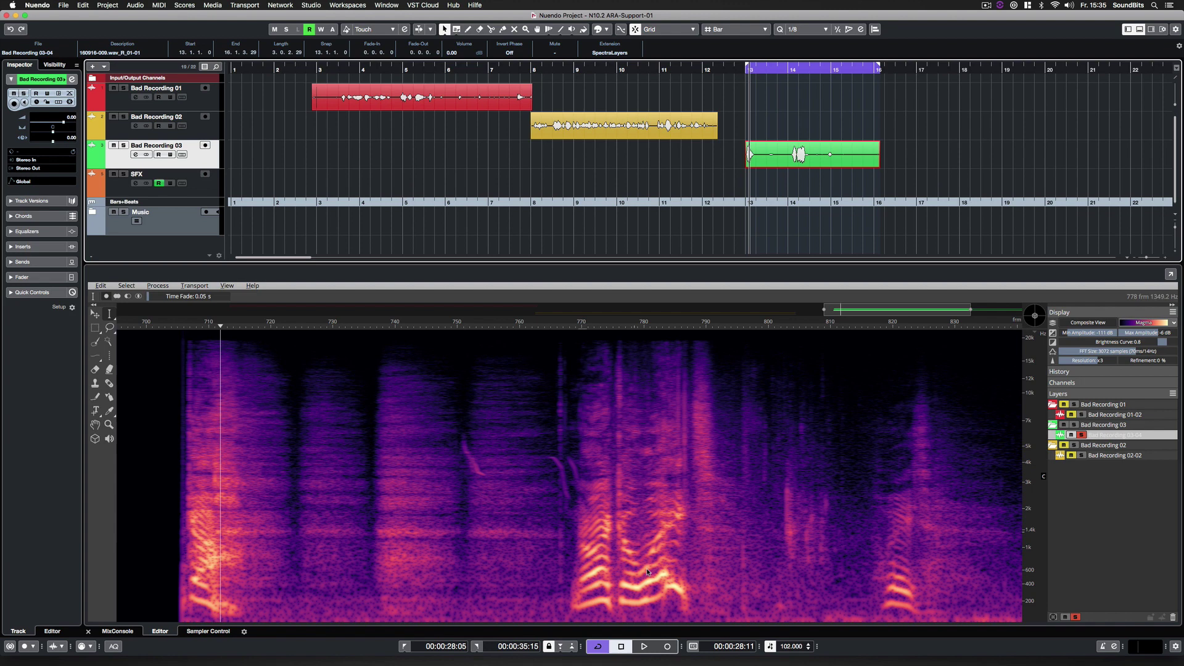
Stop playback, shrink the eraser brush, erase the chirp and play back to check.
click(621, 647)
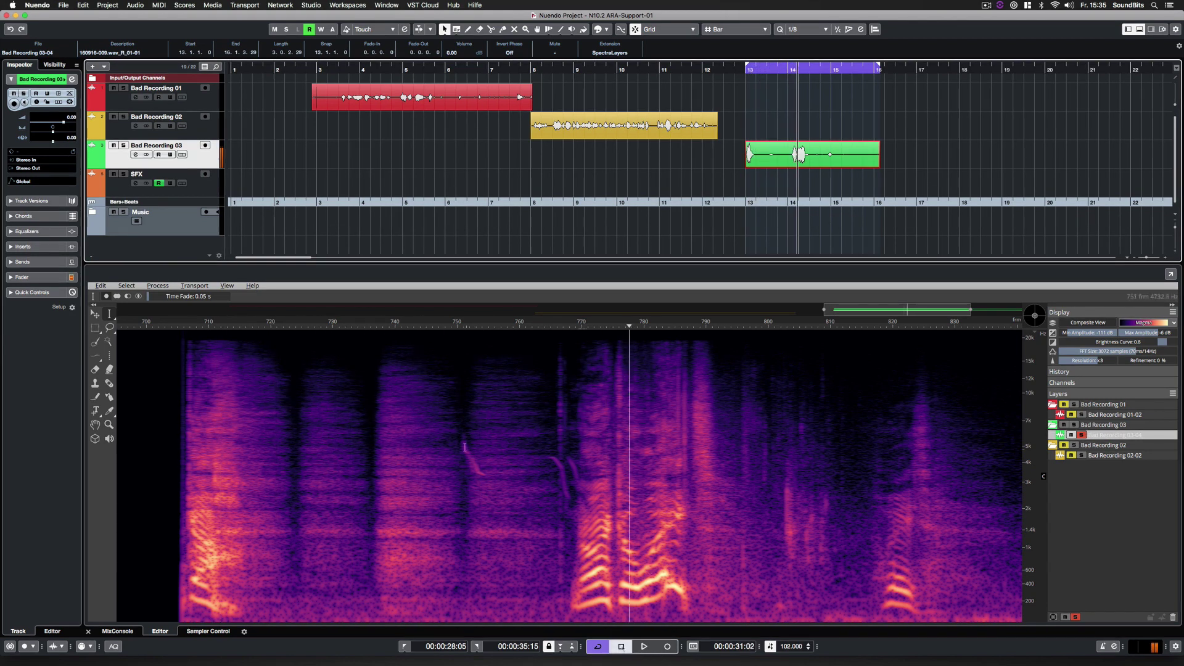
scroll(470, 467, up, 5)
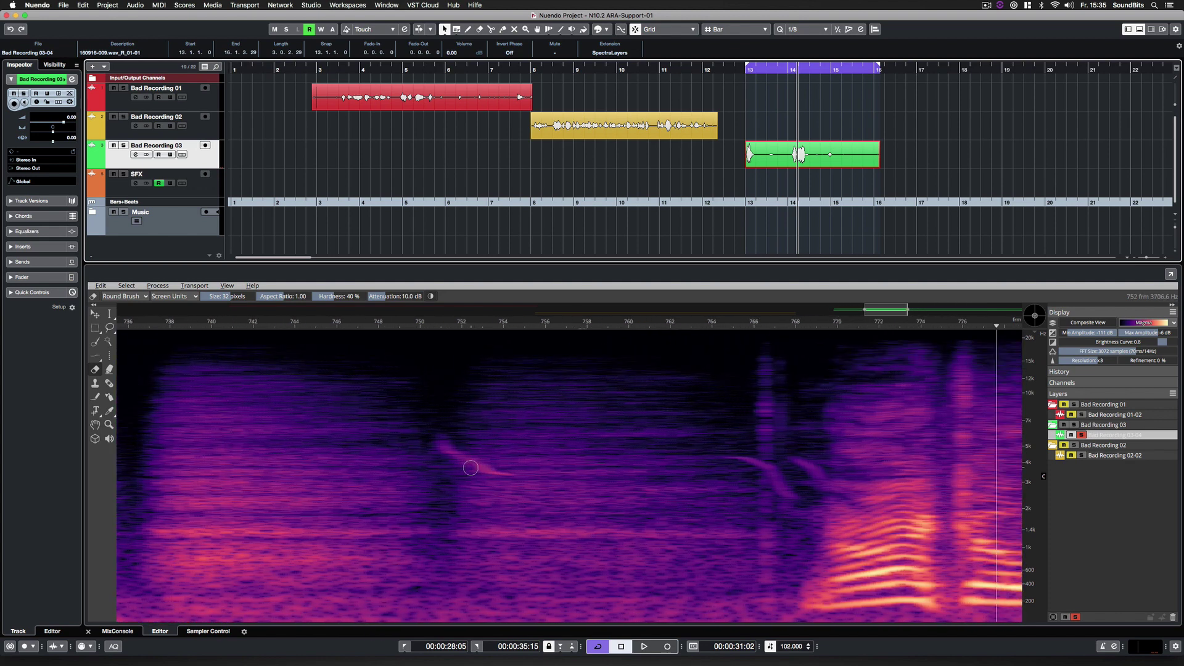
key(Left)
key(bracketleft)
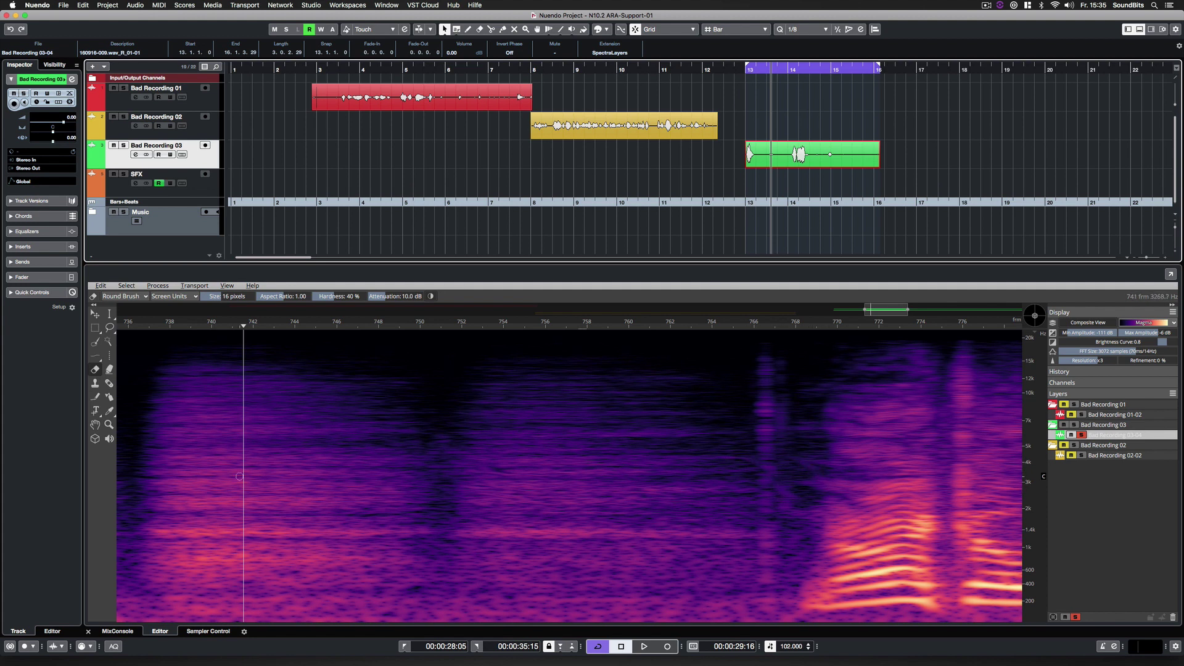
key(space)
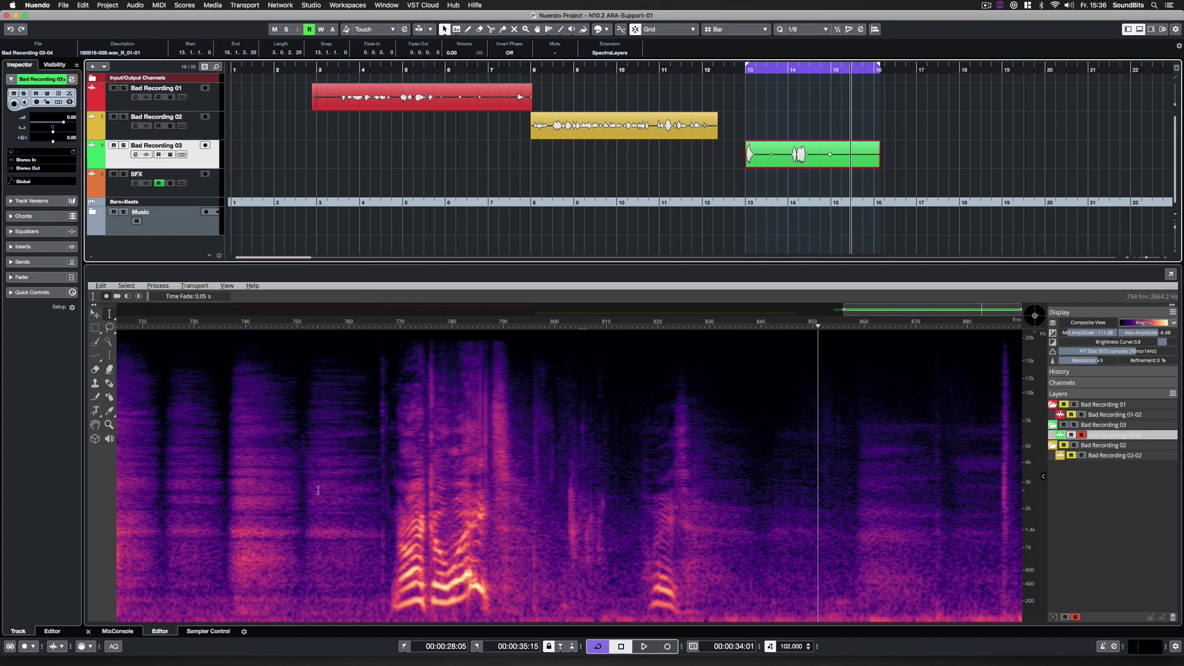
Play from before the noise, select the patch right of the vocal and Heal Horizontally.
click(318, 491)
key(space)
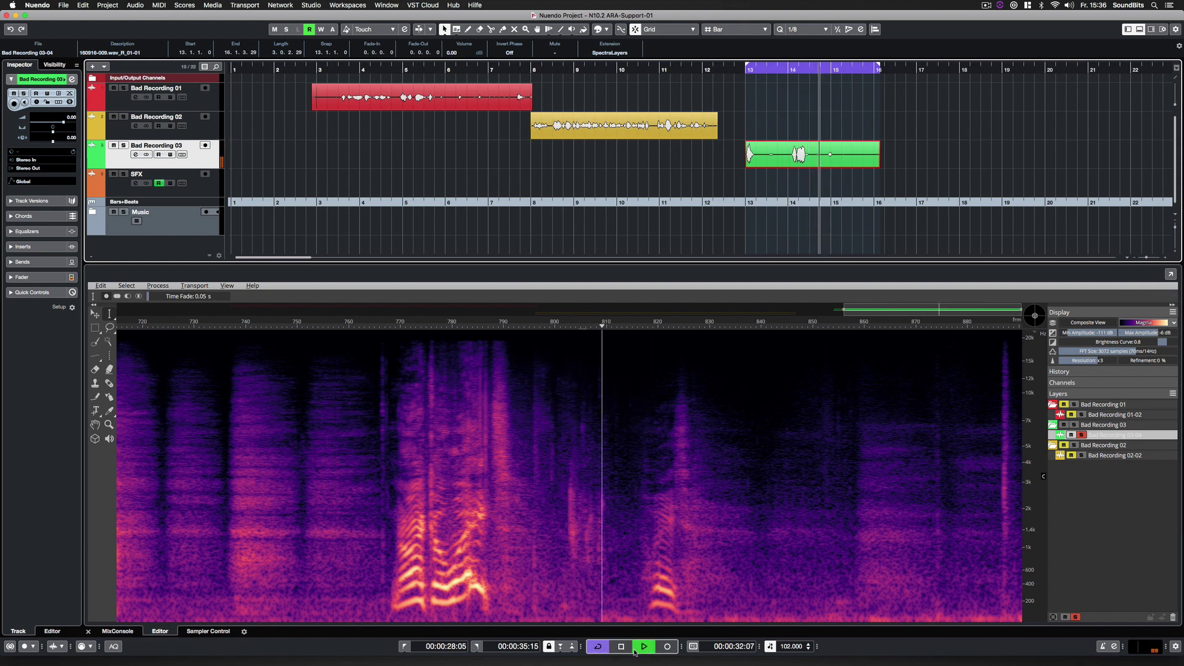
mouse_move(566, 453)
mouse_down()
mouse_move(580, 560)
mouse_move(612, 573)
mouse_up()
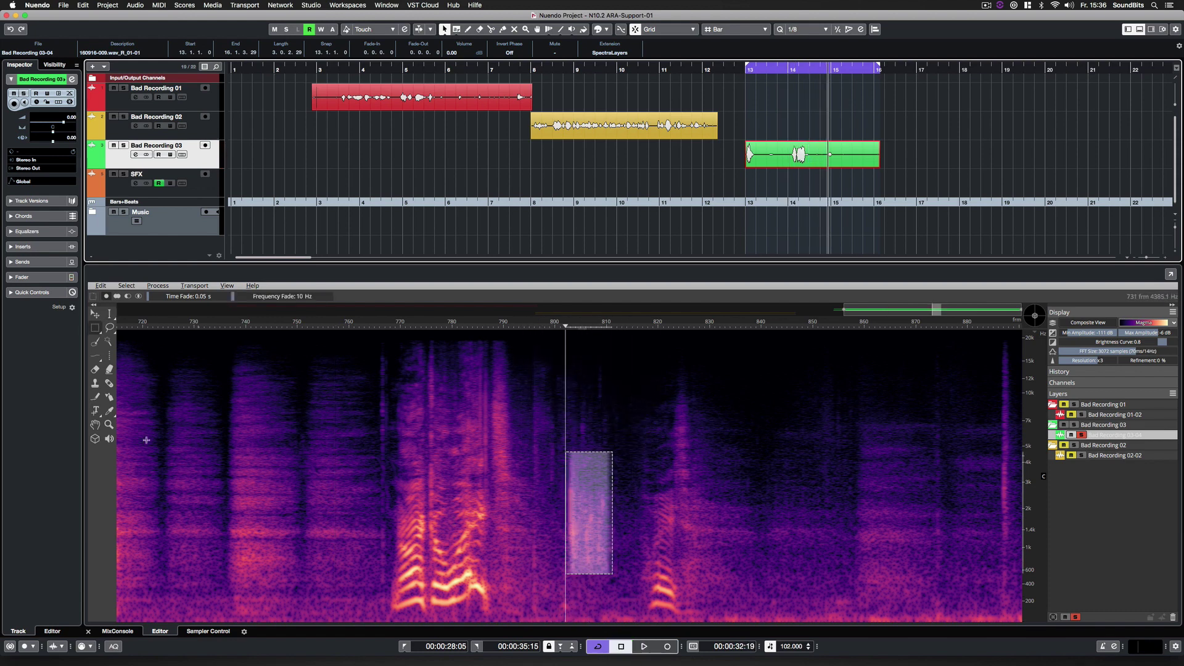
click(100, 285)
mouse_move(128, 383)
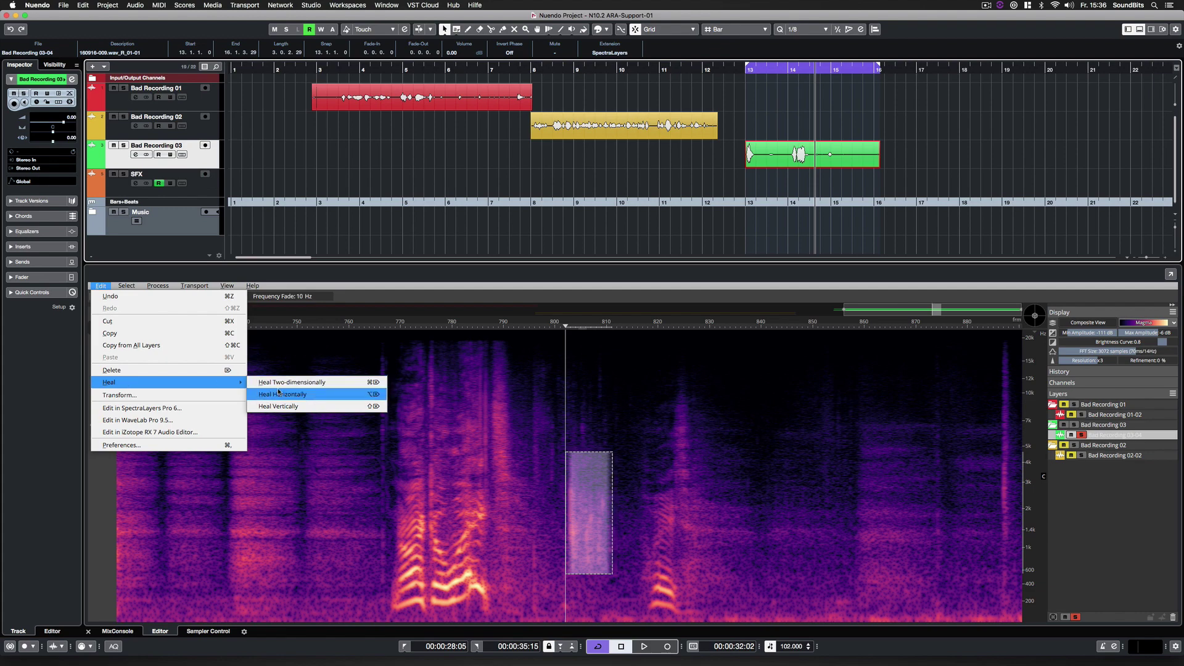
click(279, 394)
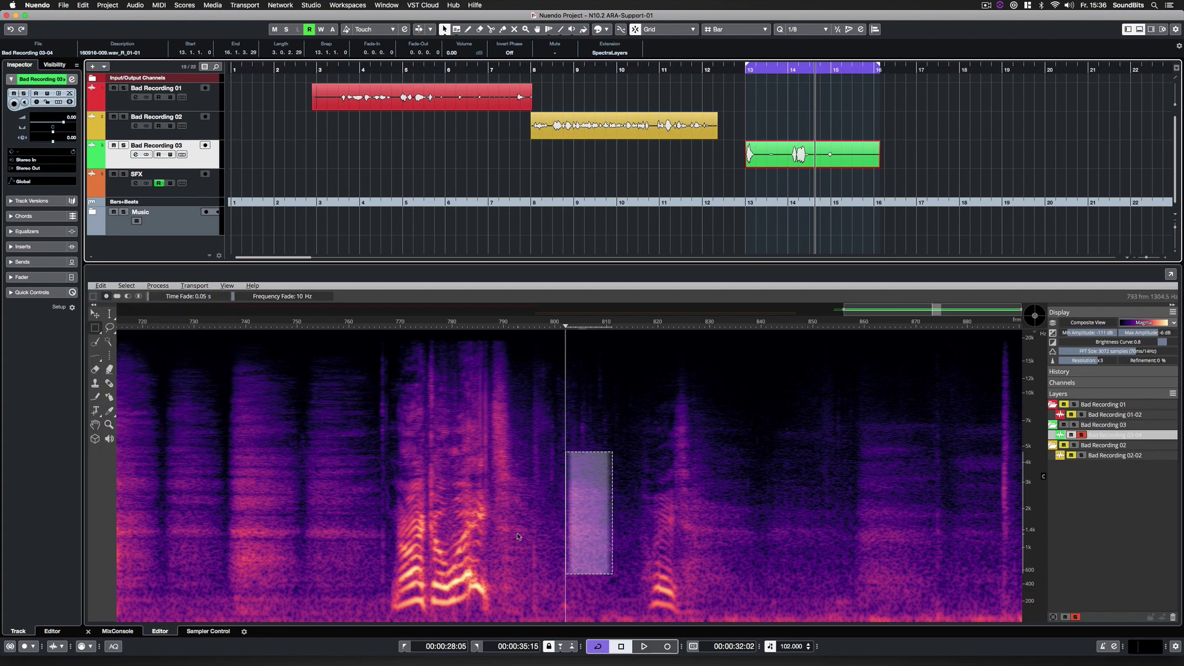
Select a slightly larger patch, Heal Vertically, then play back the repaired passage.
drag(566, 479, 617, 559)
click(100, 285)
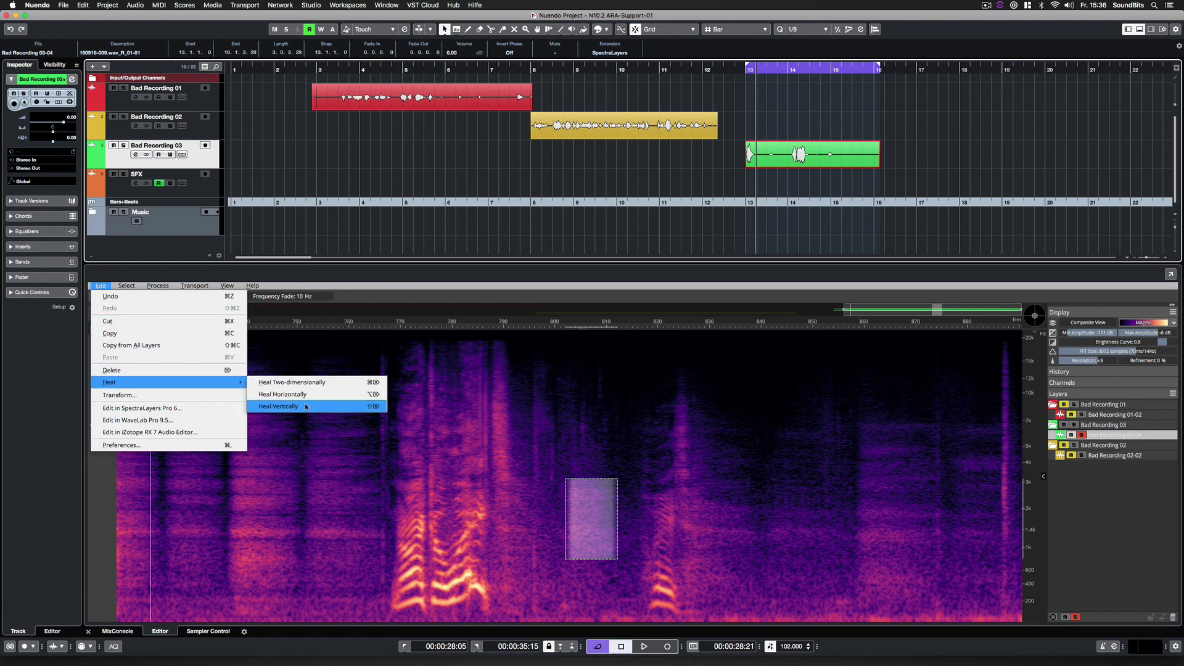
click(283, 394)
click(339, 496)
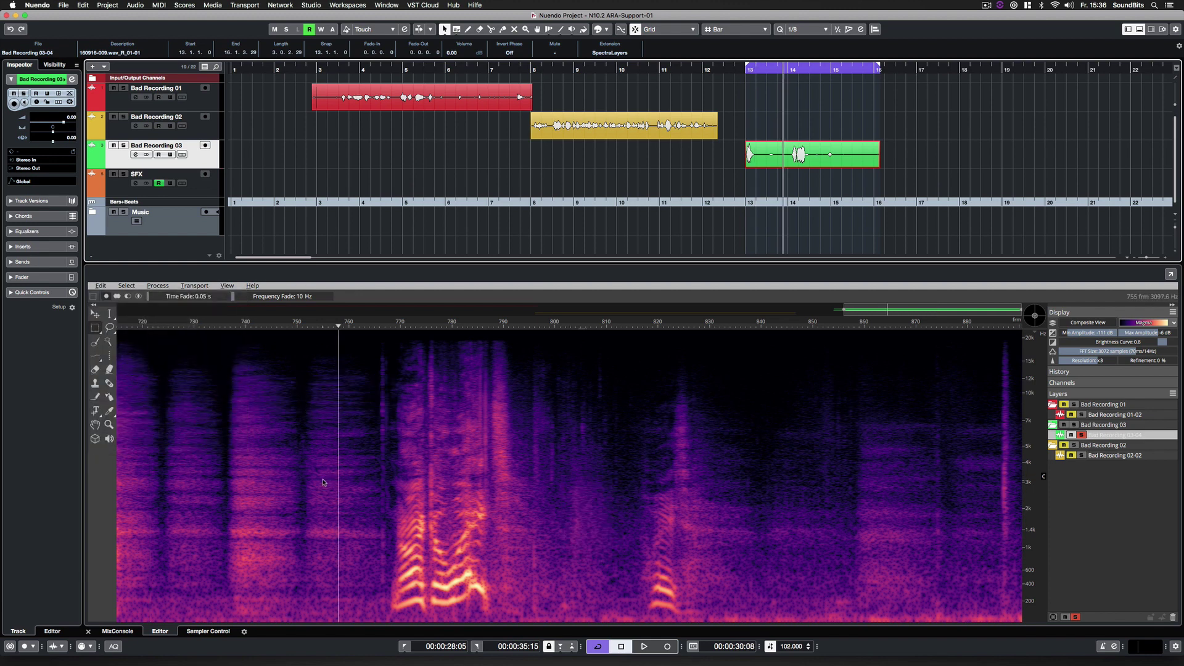
key(space)
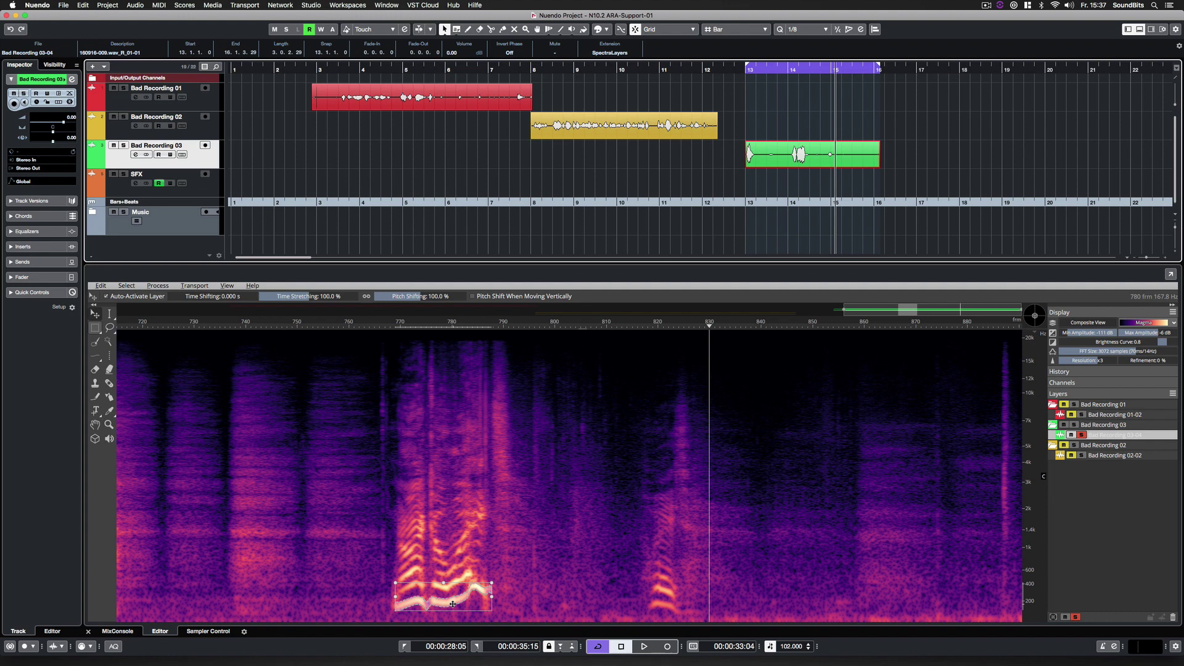
Shift the selected vocal harmonics later in time and listen to the result.
drag(446, 585, 538, 580)
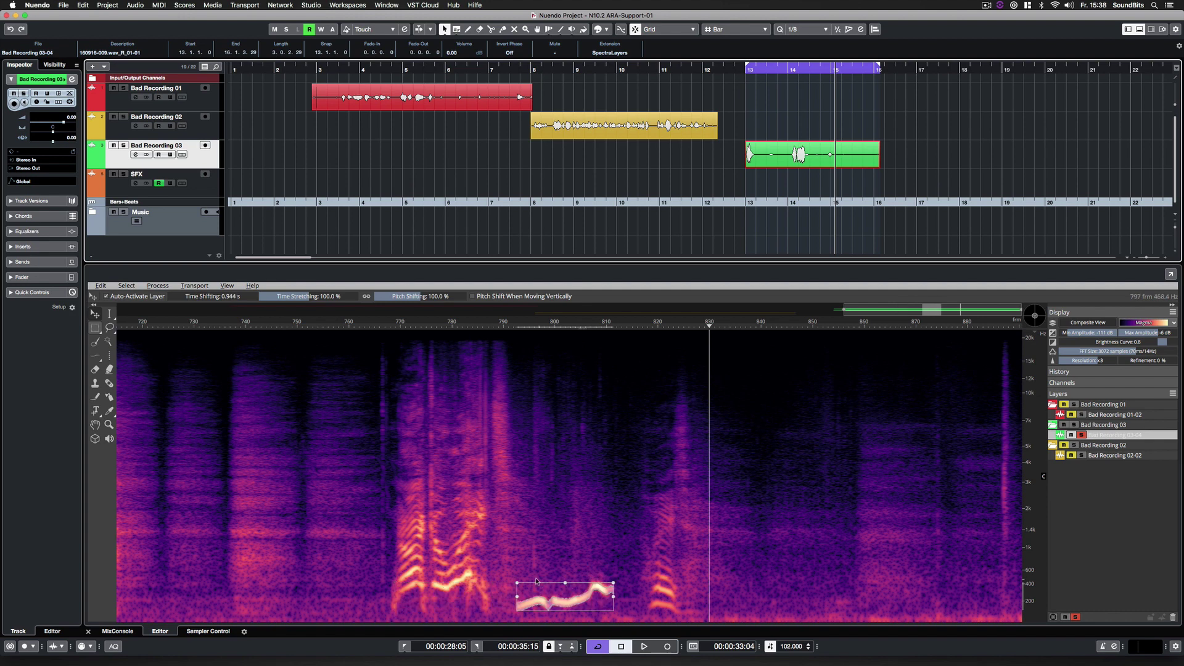
click(309, 539)
key(space)
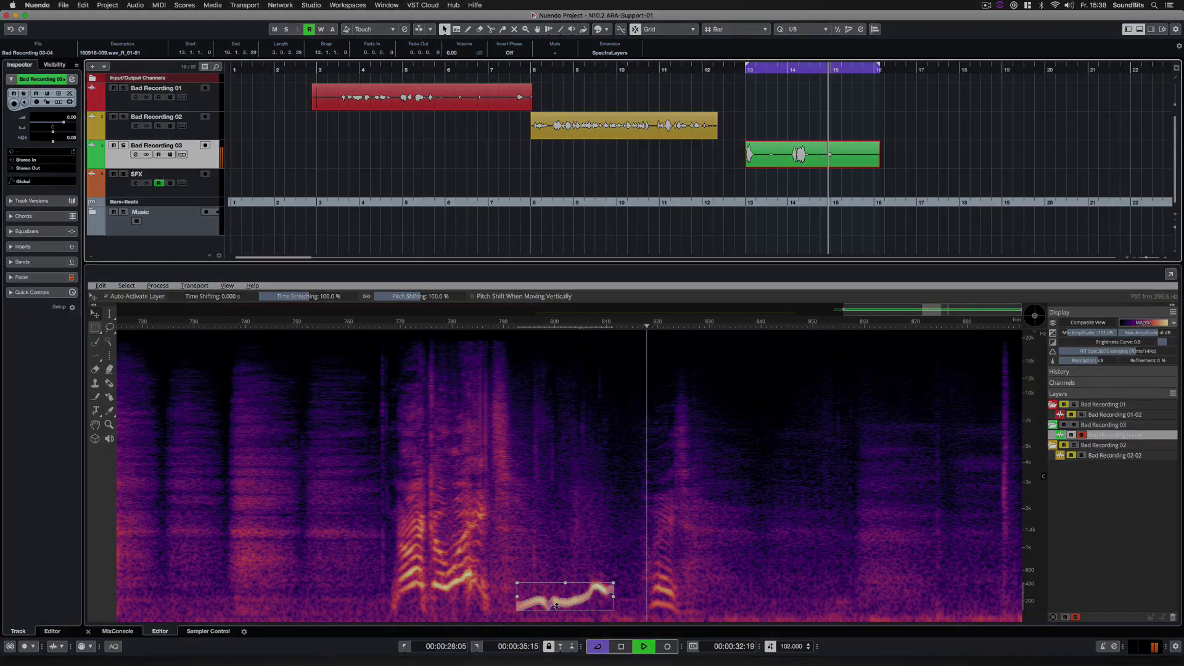
Pitch-shift and stretch the phrase, playing back each change.
mouse_move(578, 611)
mouse_down()
mouse_move(459, 626)
mouse_move(454, 521)
mouse_up()
click(335, 504)
key(space)
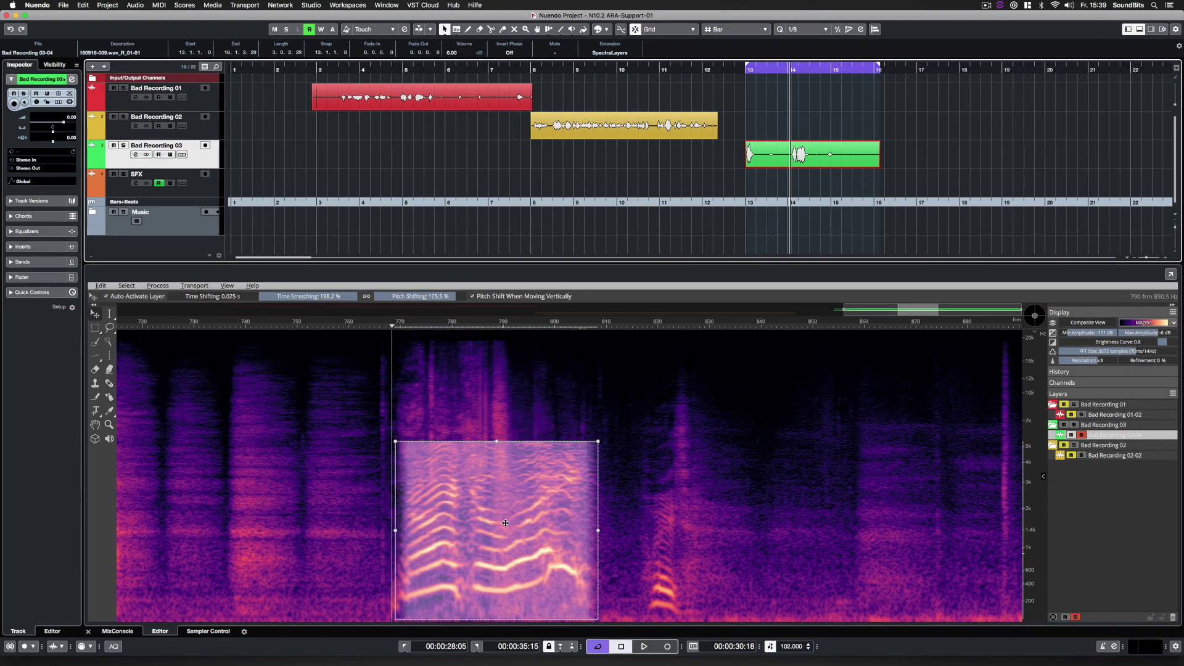
key(space)
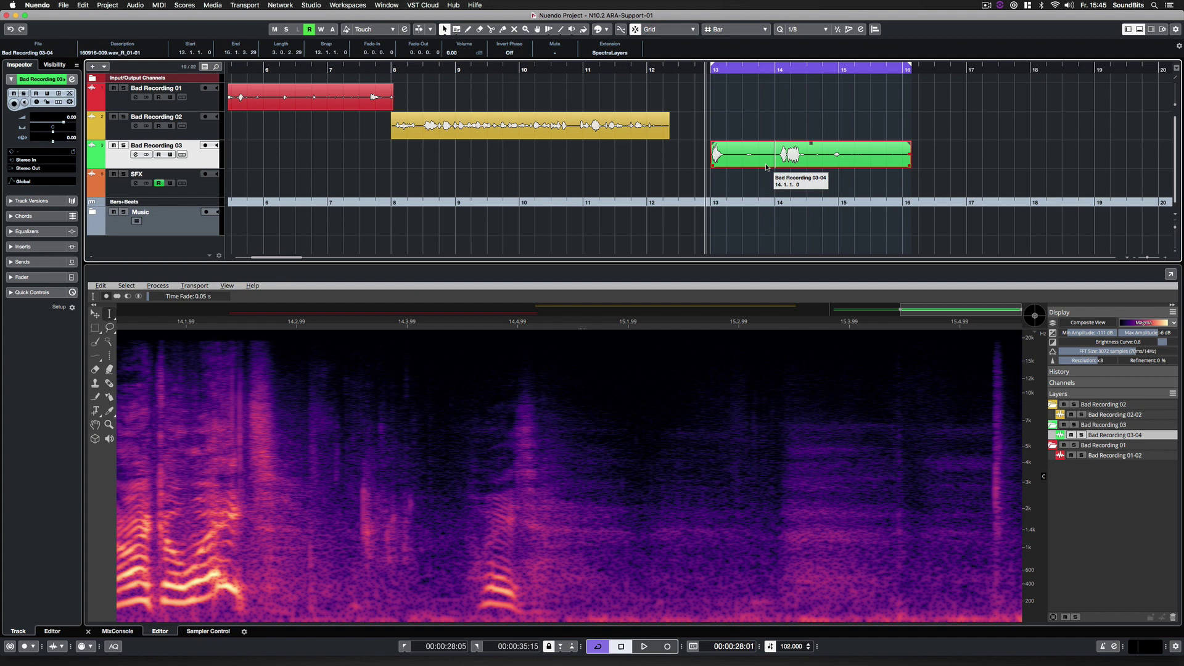
Remove the SpectraLayers extension from the Bad Recording 03-04 event via its Extensions menu.
right_click(766, 167)
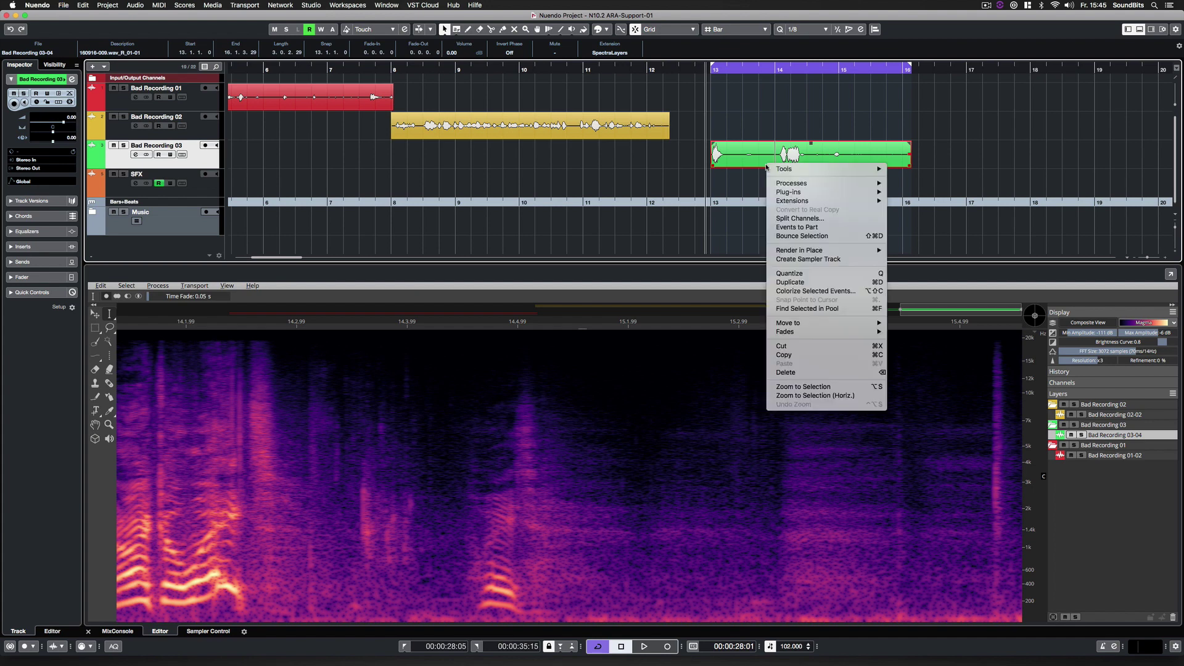
mouse_move(792, 200)
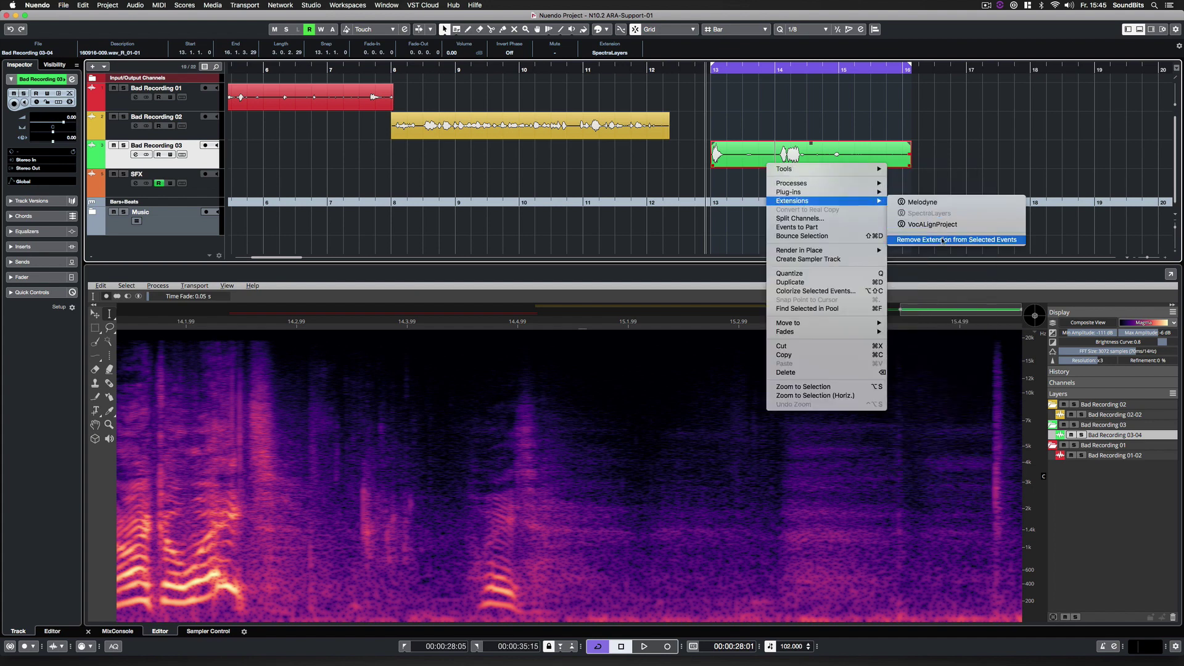
click(1019, 240)
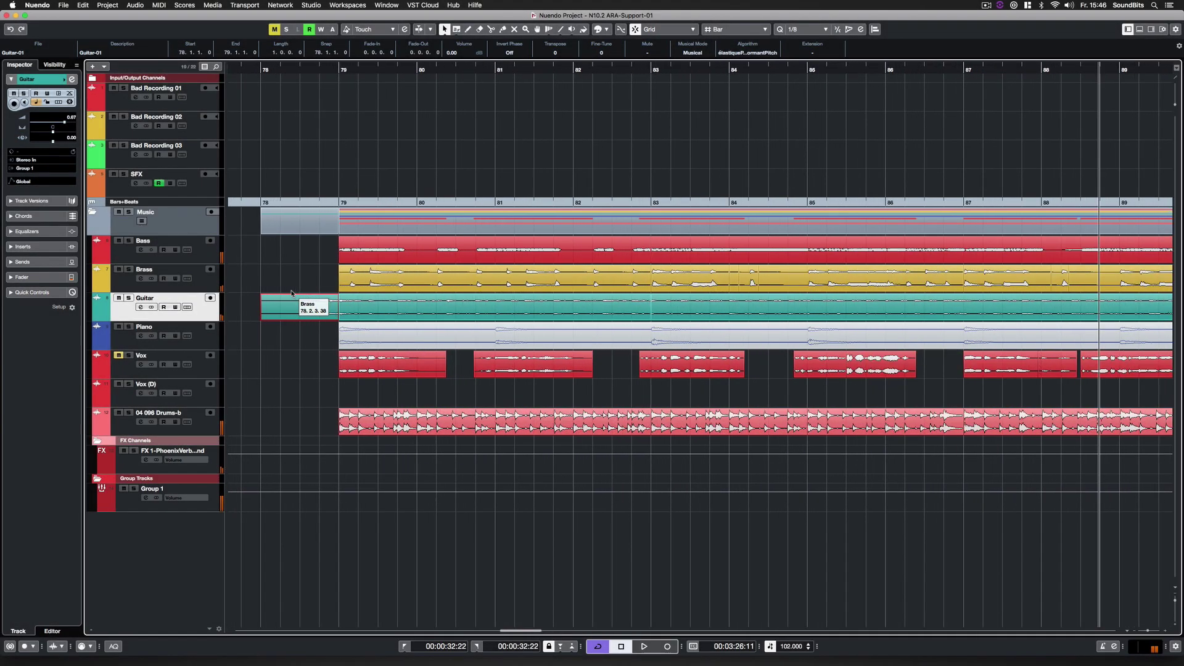
Apply the Melodyne extension to the Bass event and zoom in on its notes.
click(373, 251)
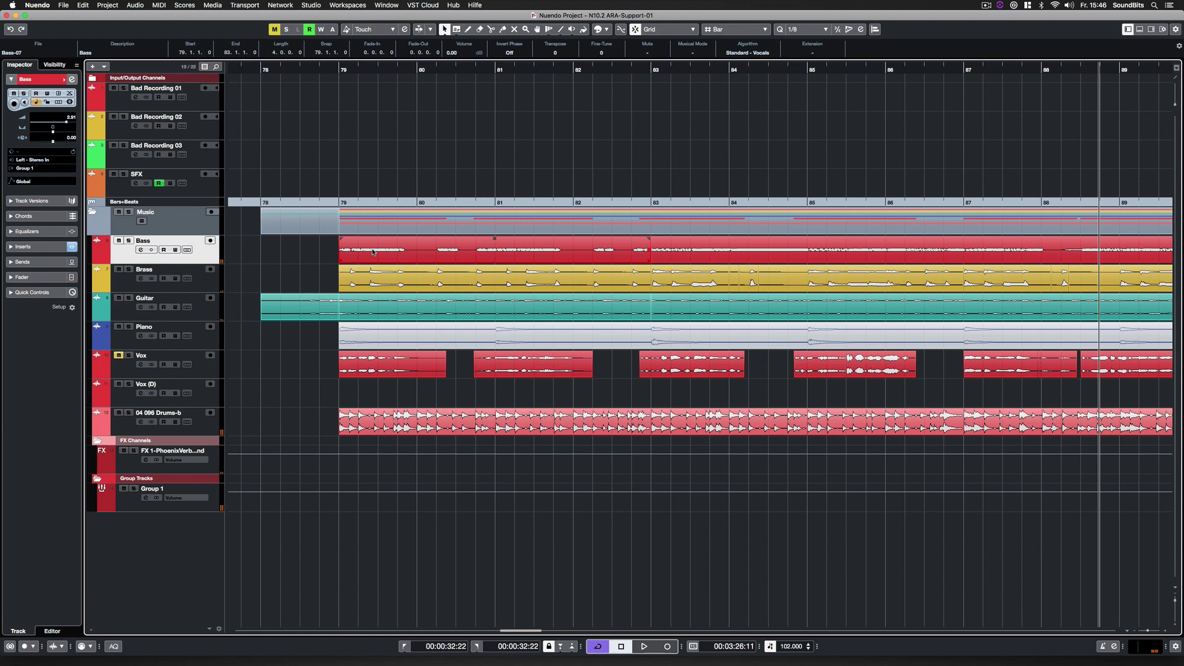
right_click(448, 258)
click(669, 313)
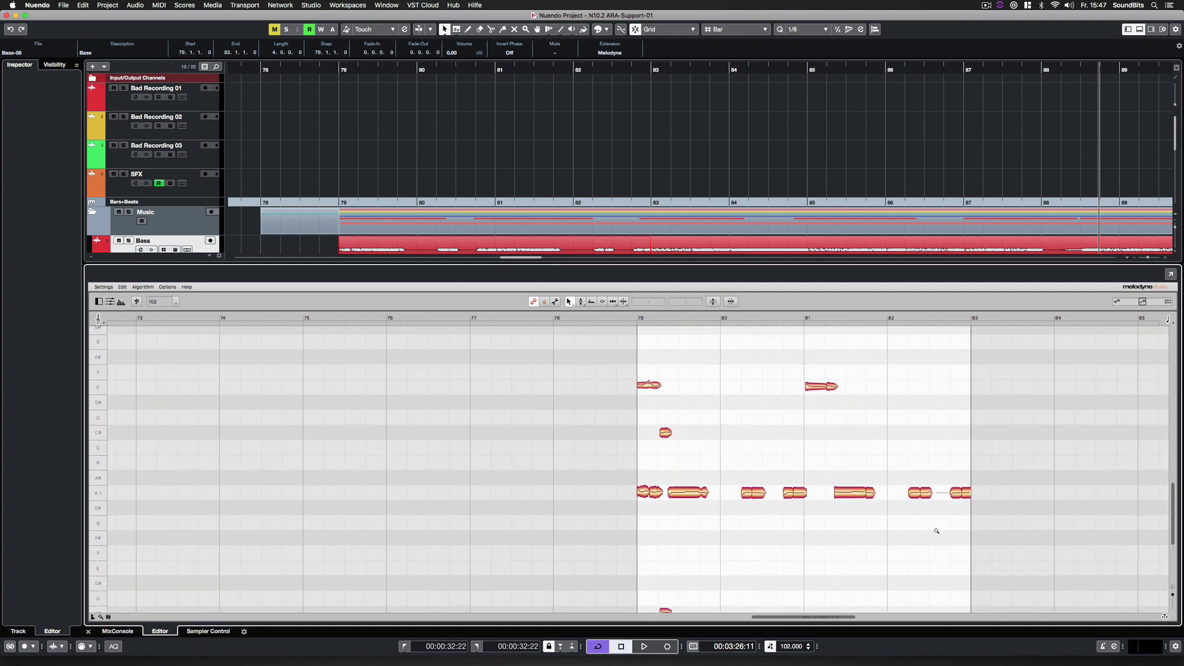
drag(936, 531, 972, 566)
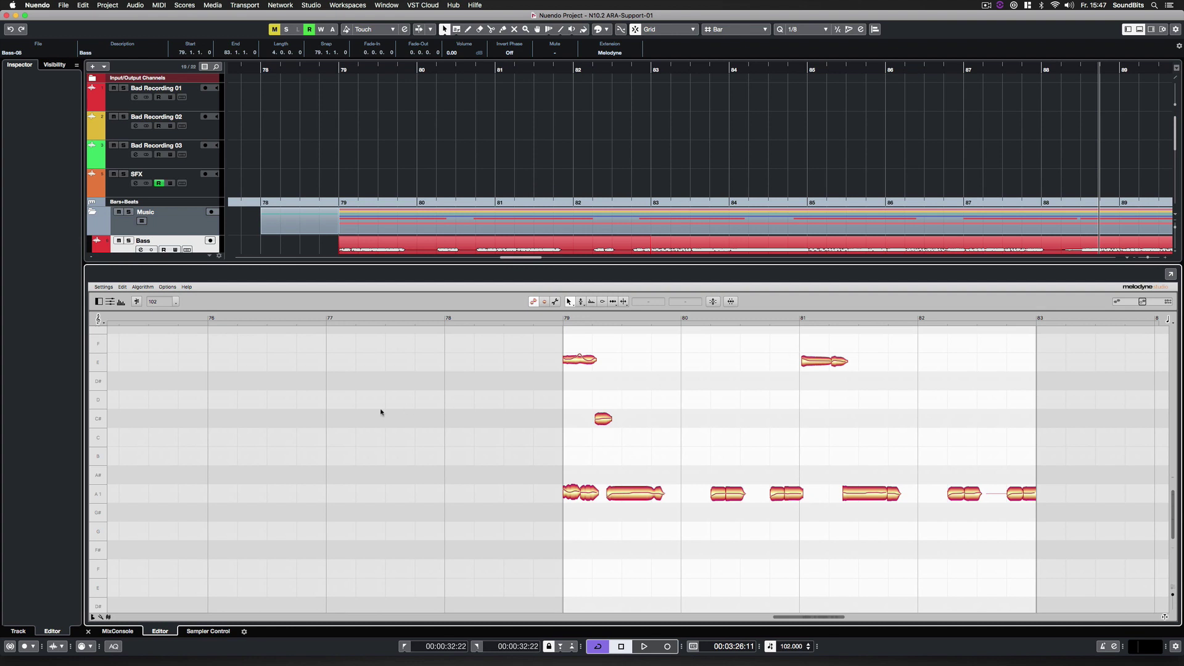
Audition the bass part, then select the low bass note at bar 81.
key(space)
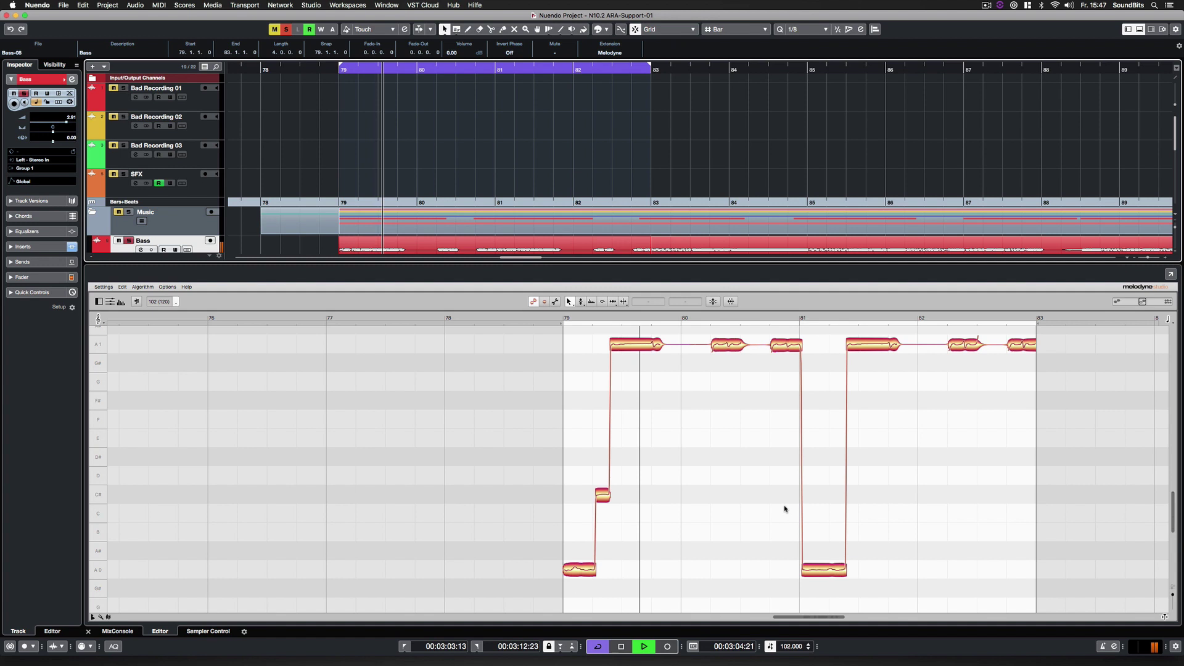
scroll(784, 508, right, 5)
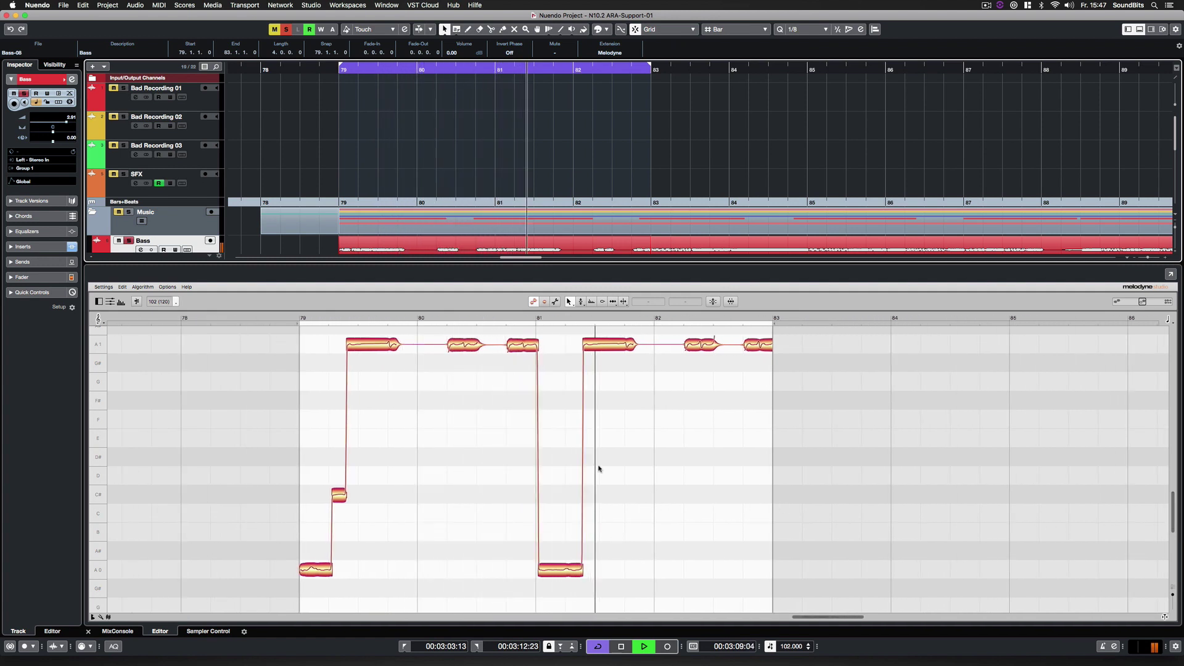
key(space)
click(566, 568)
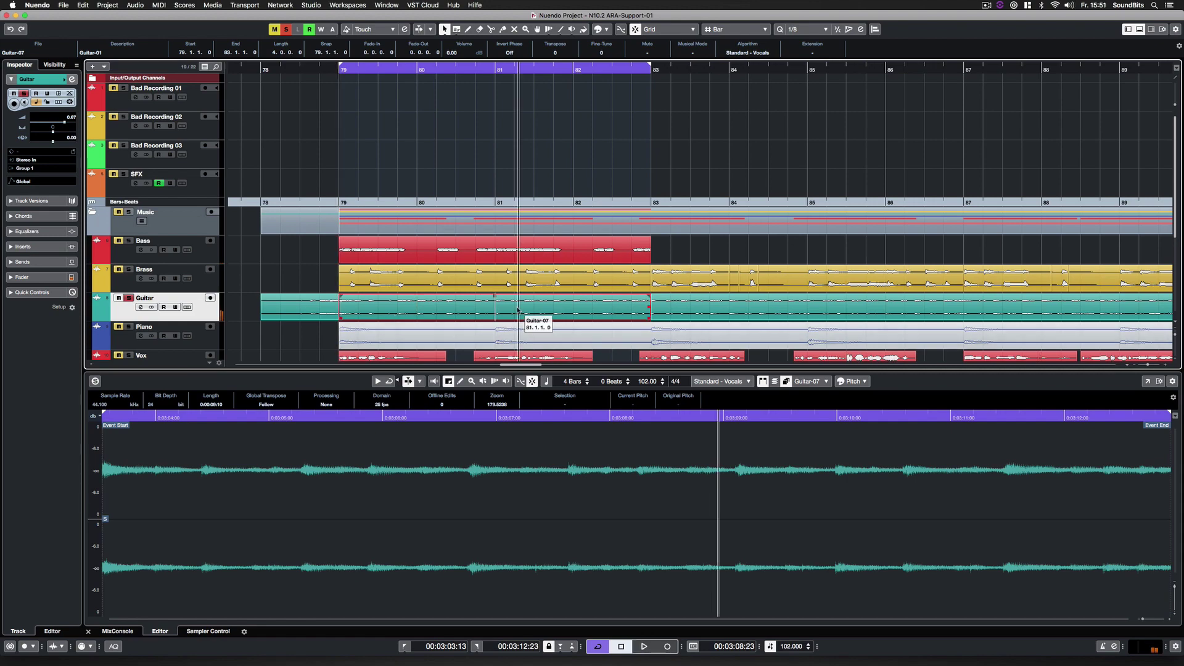
Apply Melodyne to the Guitar event and audition the guitar part.
right_click(517, 306)
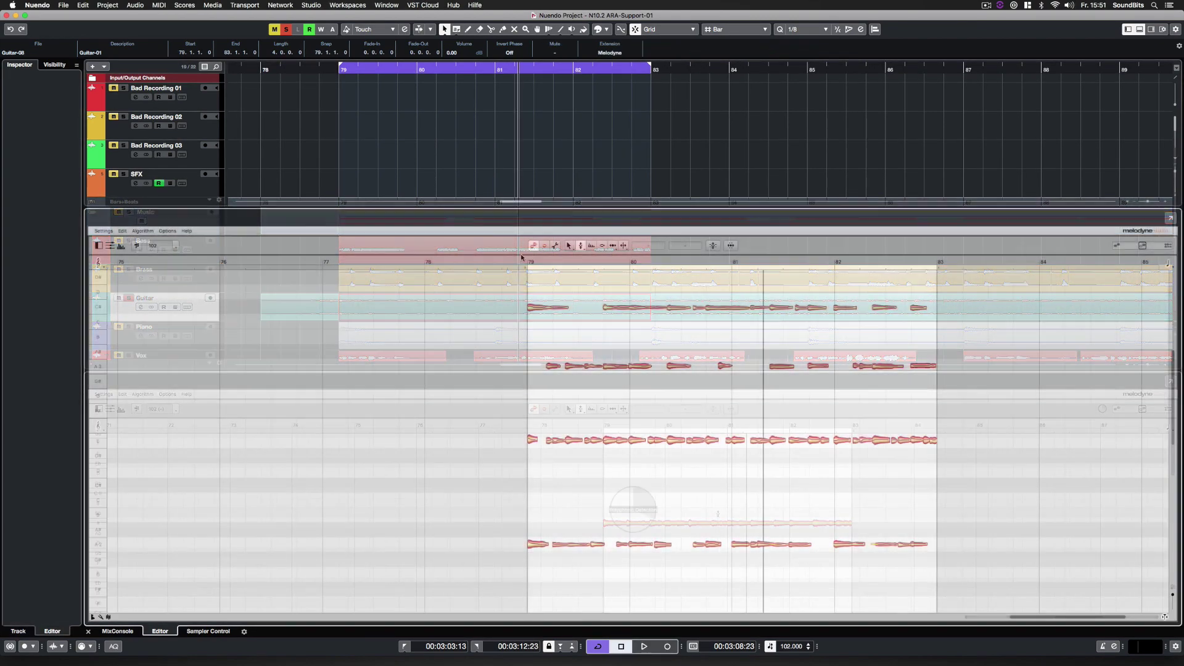
key(space)
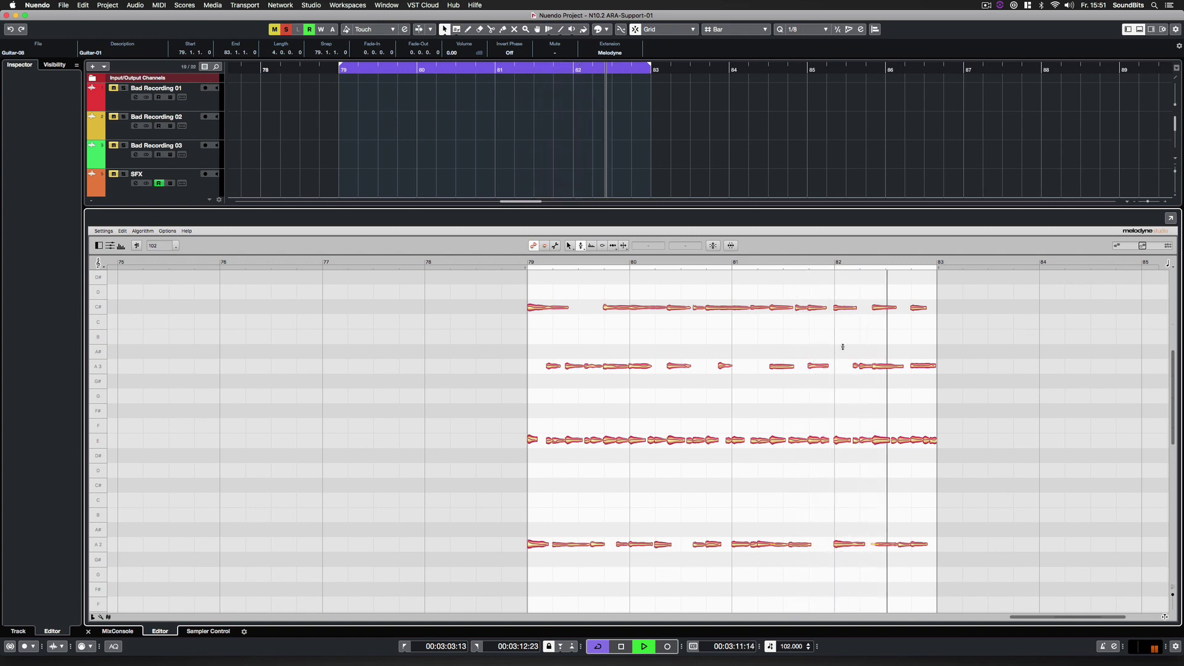
Raise the A3 note near bar 82 to B3 and move the bar 81 notes to G and C.
click(881, 365)
drag(880, 366, 882, 336)
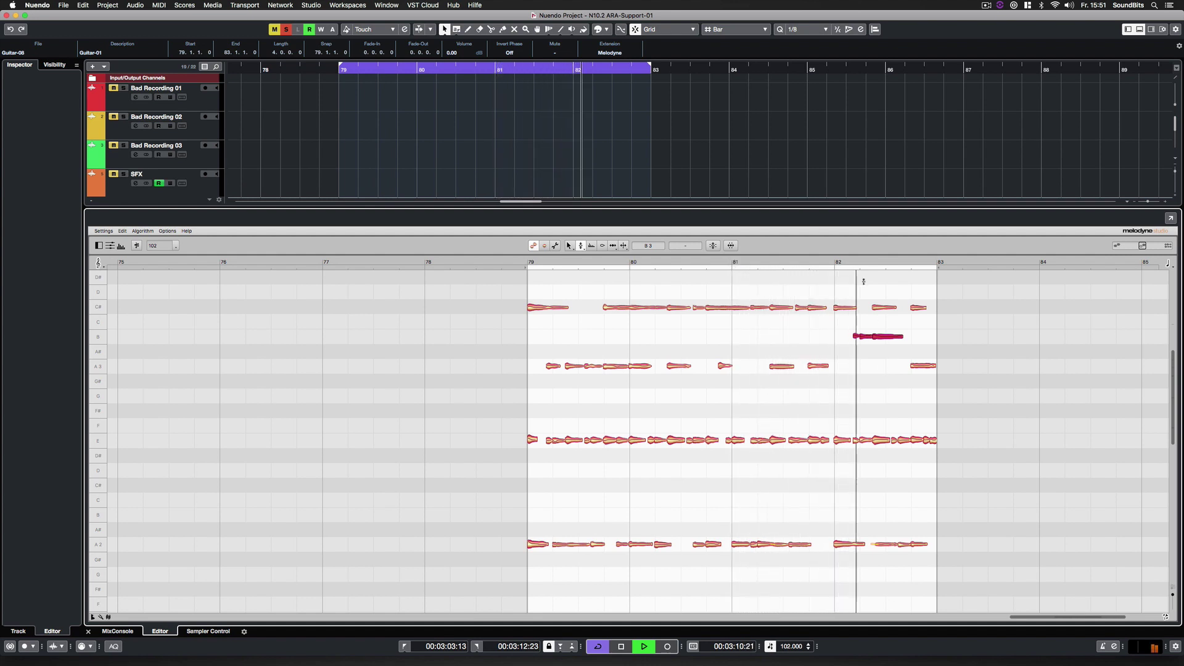
drag(881, 390, 882, 391)
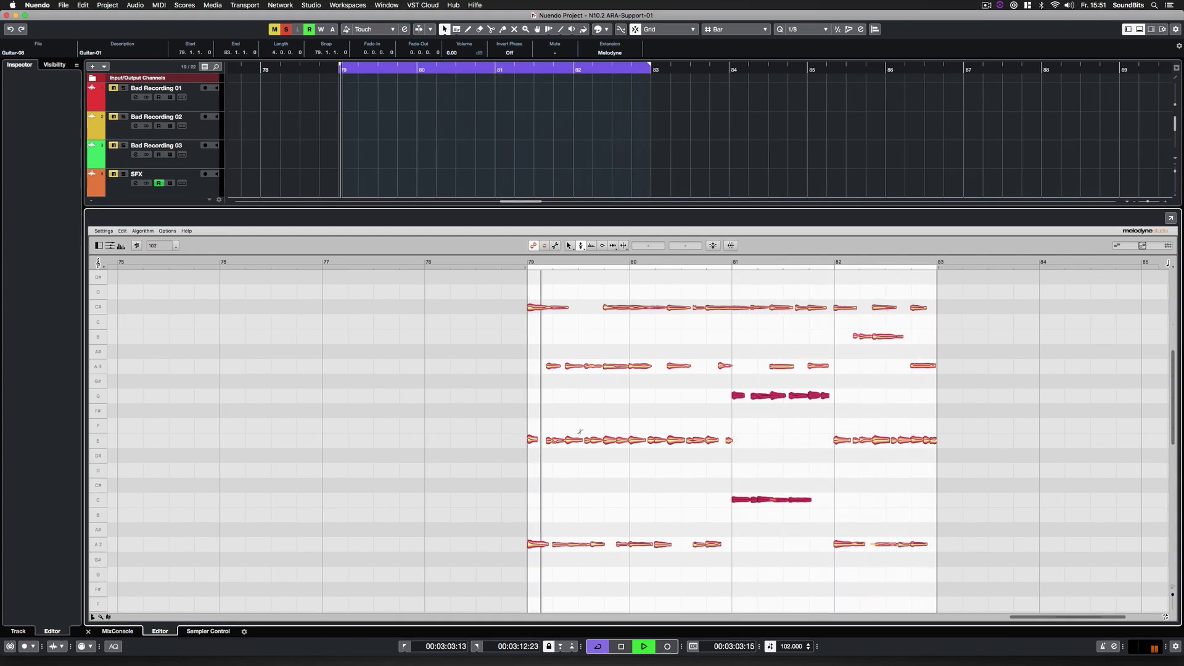